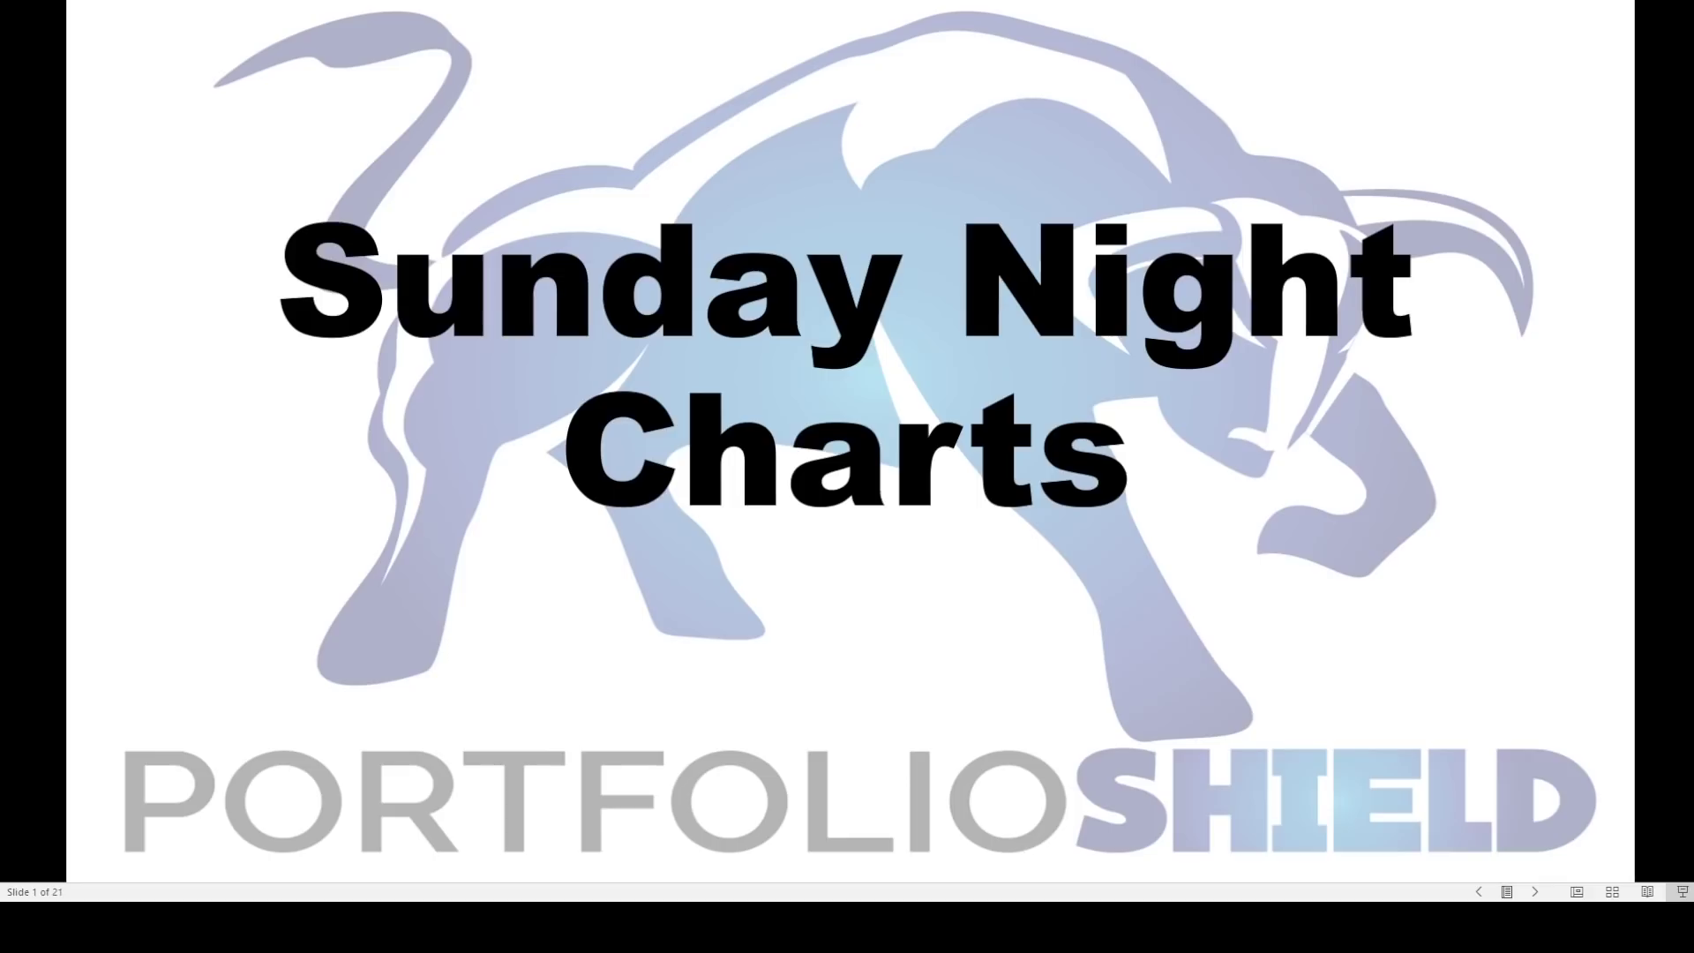
Advance the Sunday Night Charts slideshow from its title slide past the Technical Analysis slide.
key("Right")
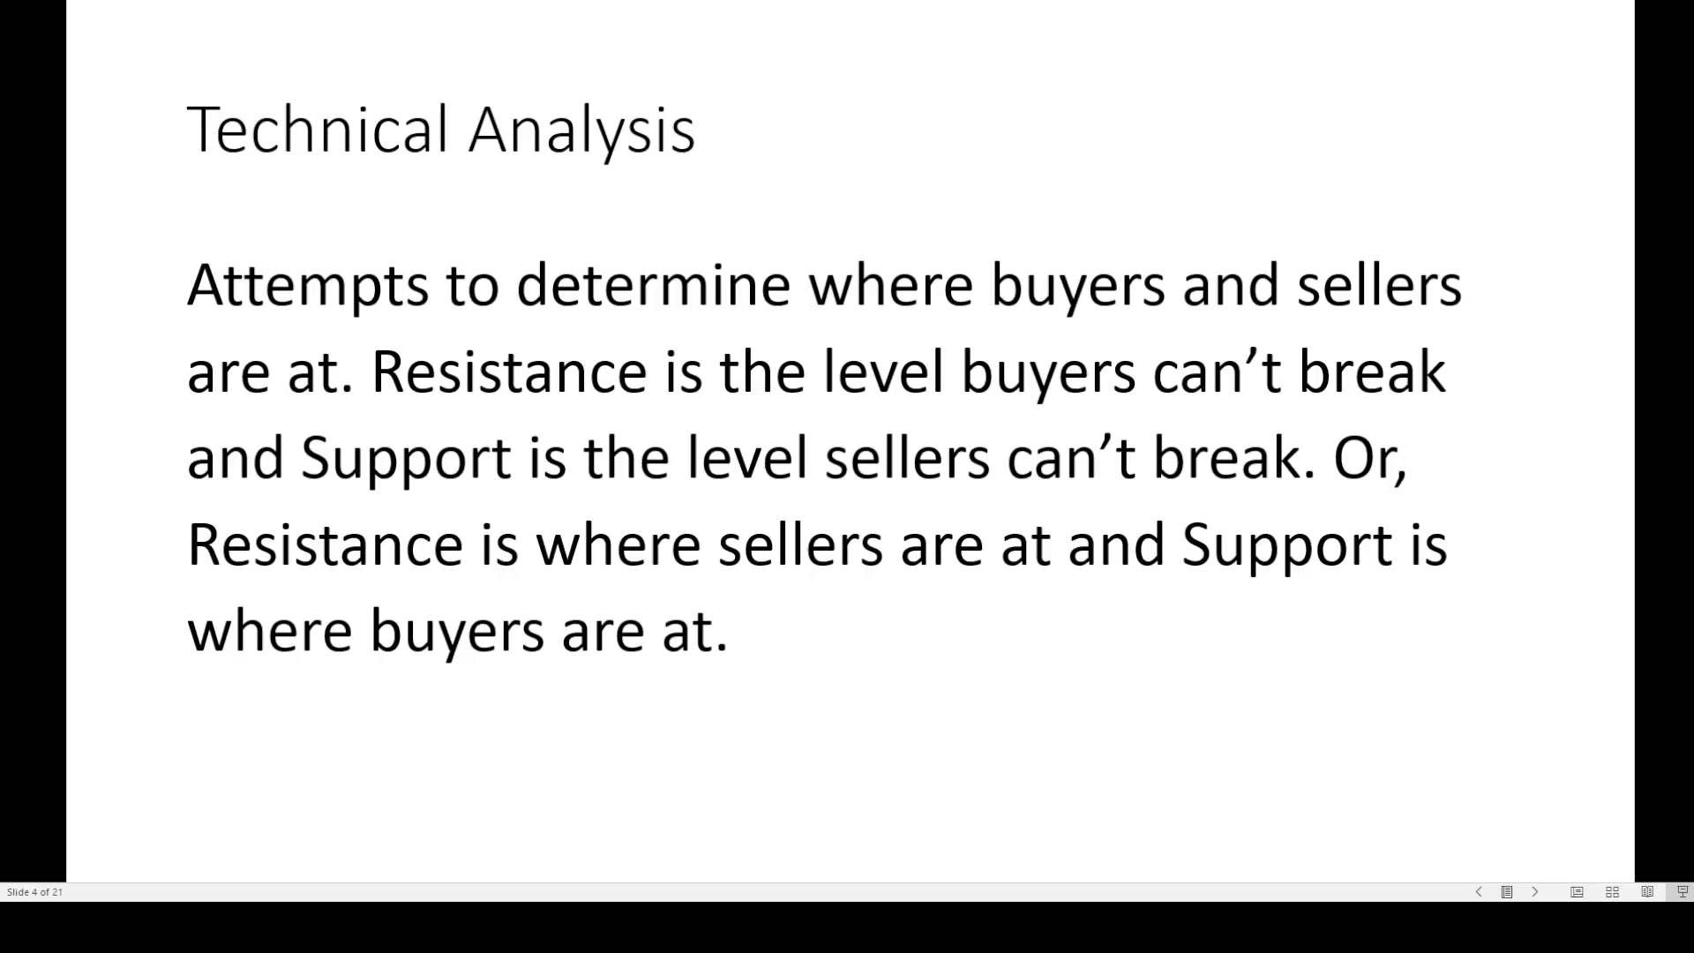
key("Right")
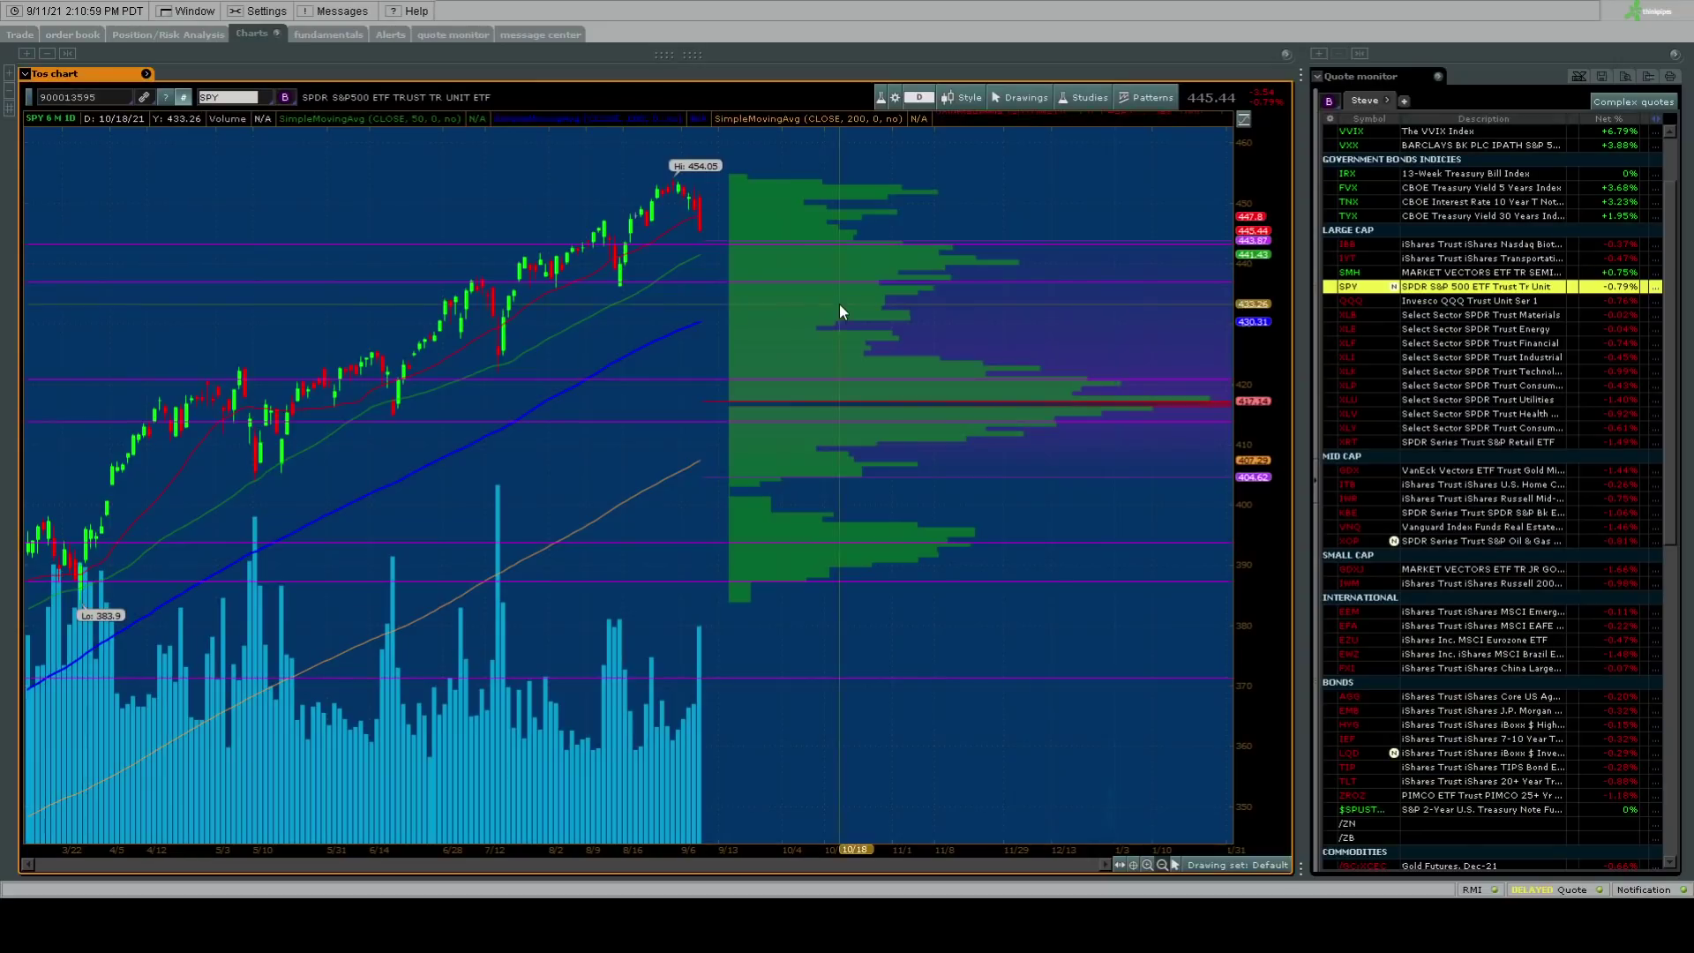
Review the QQQ and IWM daily charts, viewing IWM over one year before returning it to the six-month range.
left_click(1431, 304)
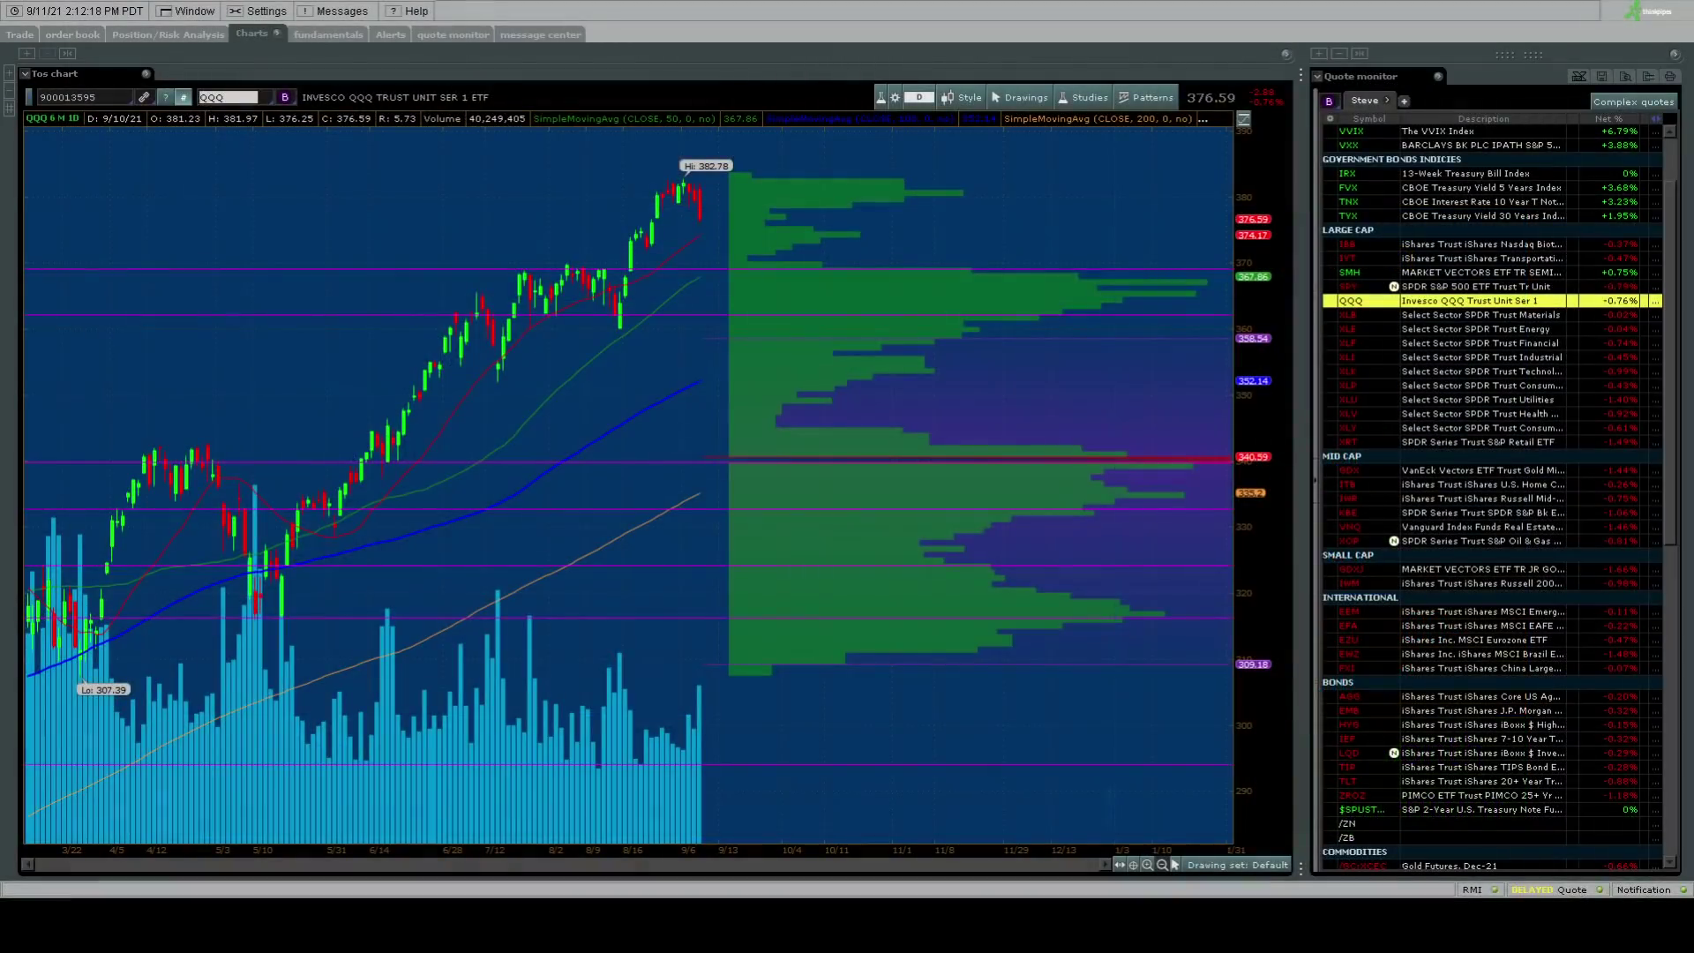
left_click(1447, 584)
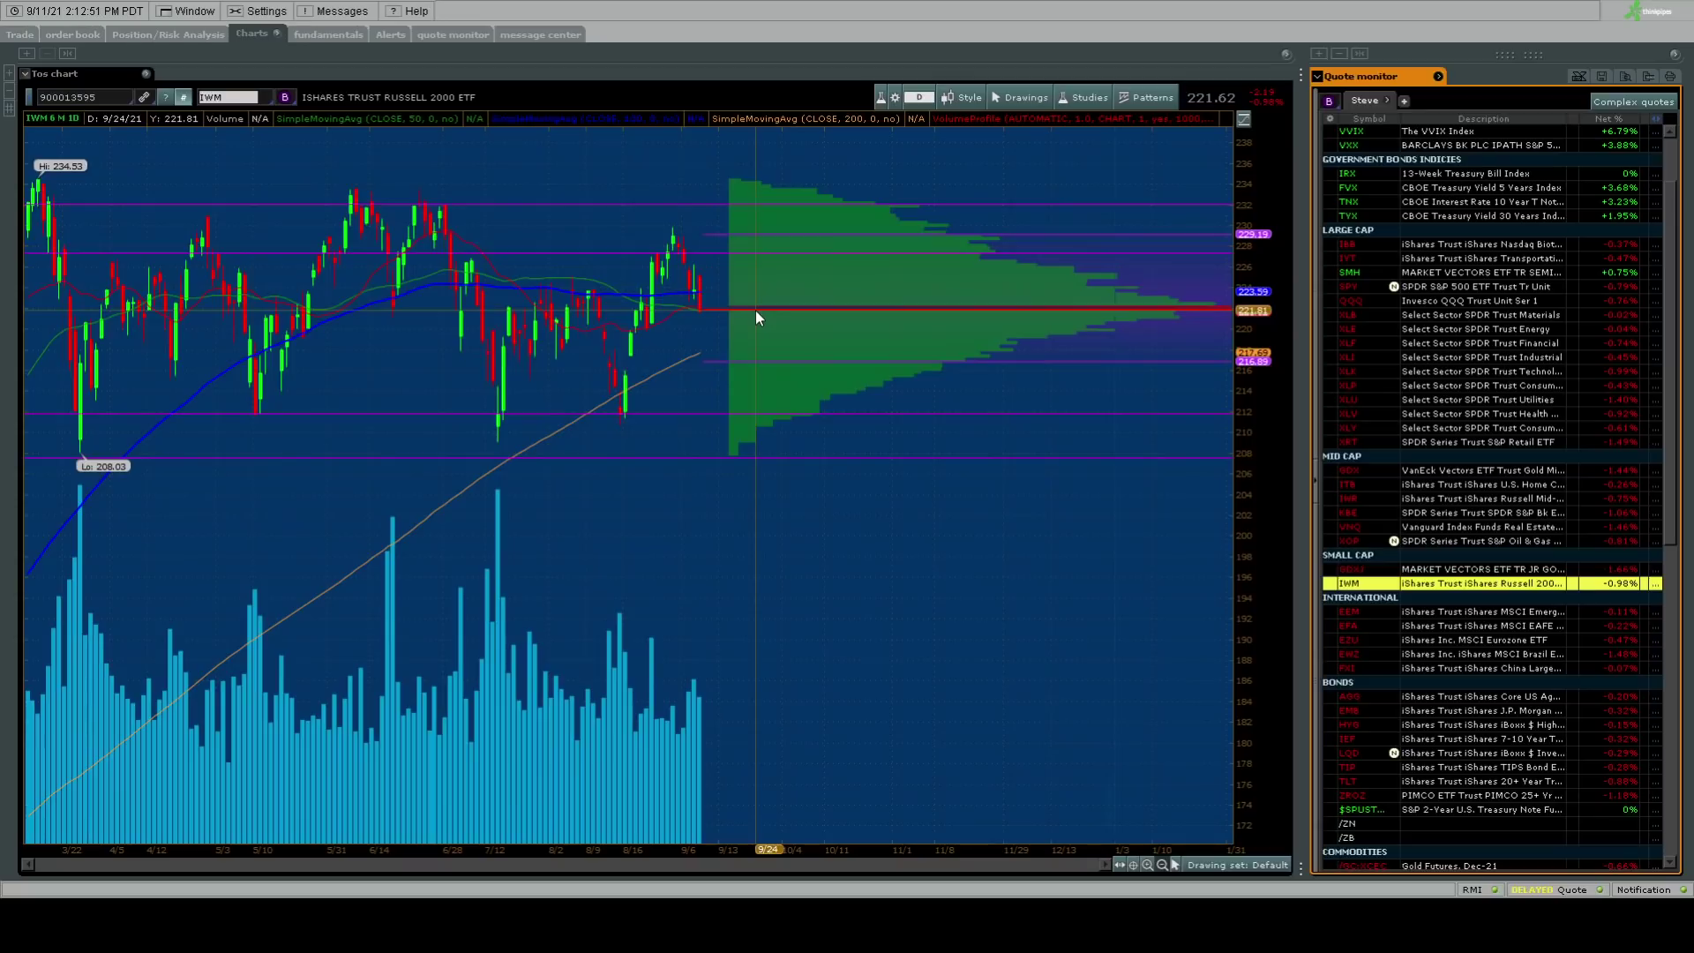
left_click(918, 105)
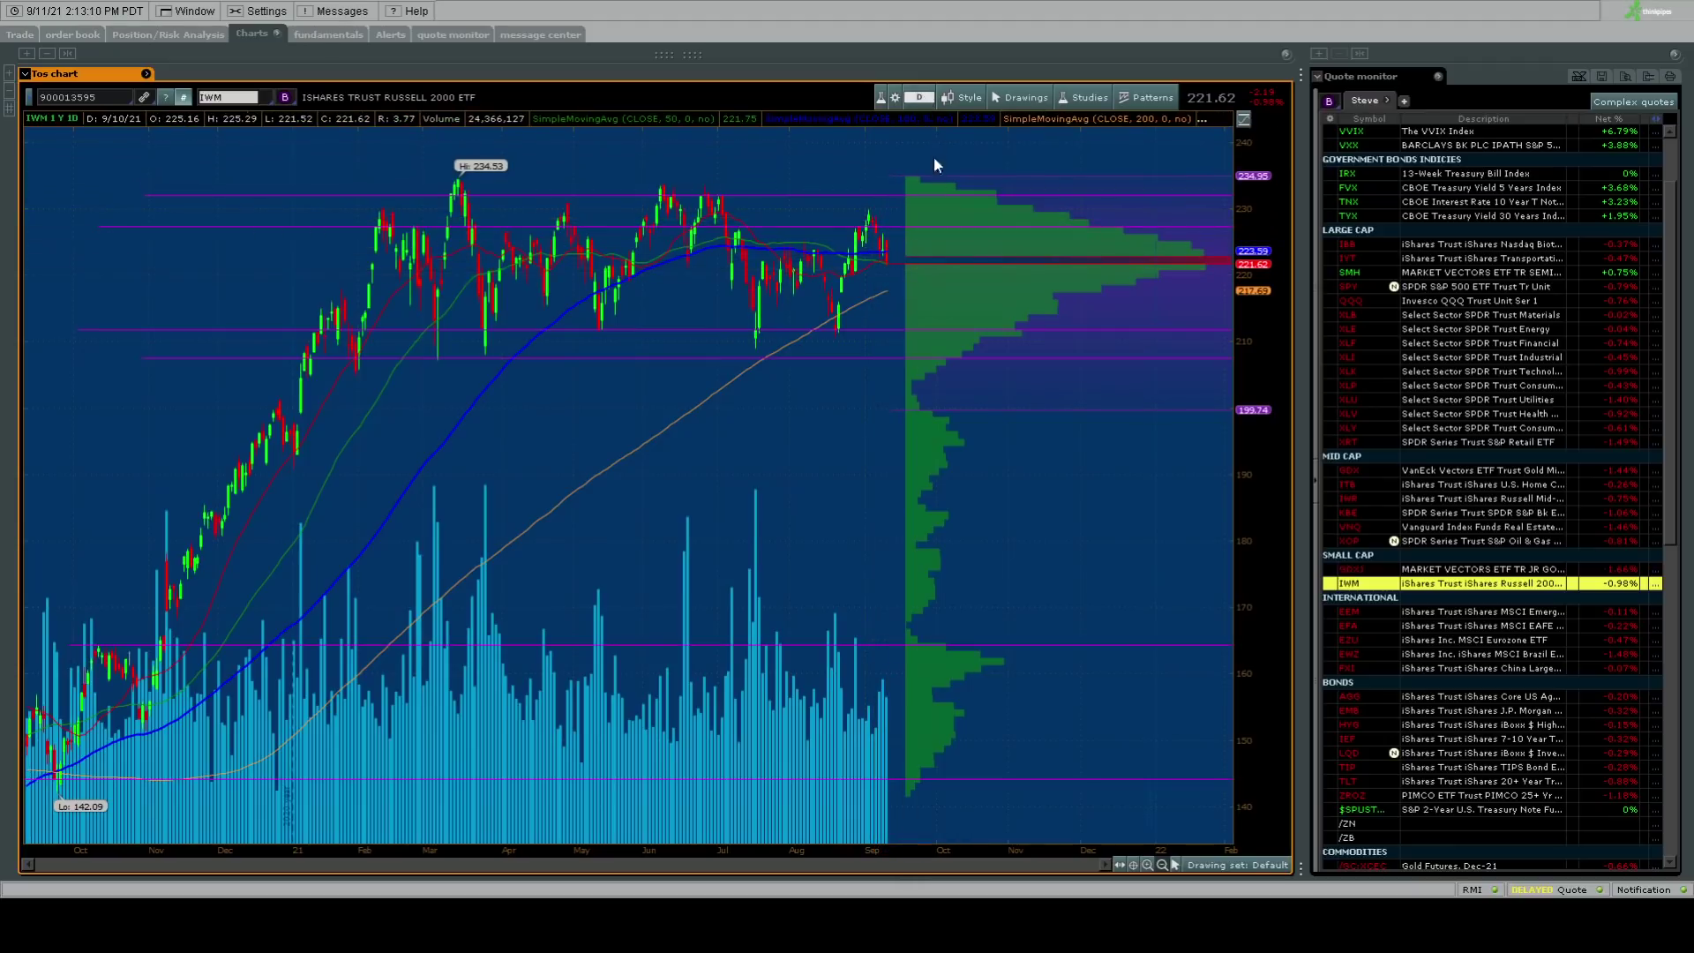
scroll(961, 287, "up", 1)
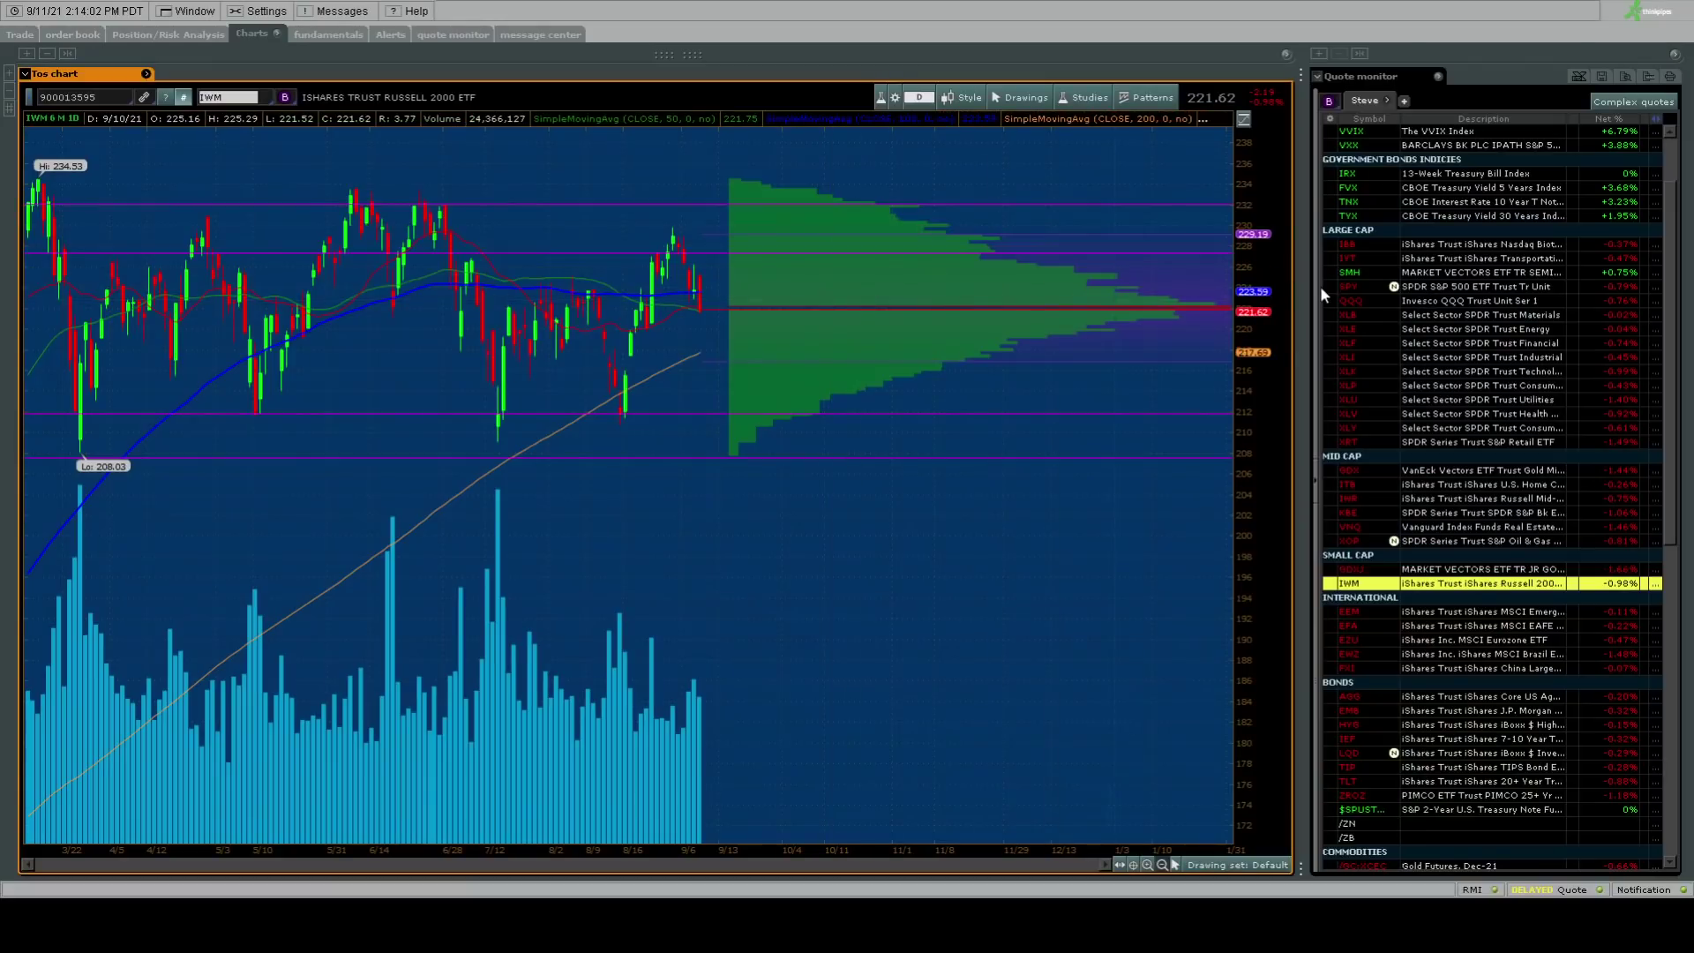
Review the daily charts of the transportation ETF IYT and the crude oil futures /CL from the watchlist.
left_click(1442, 261)
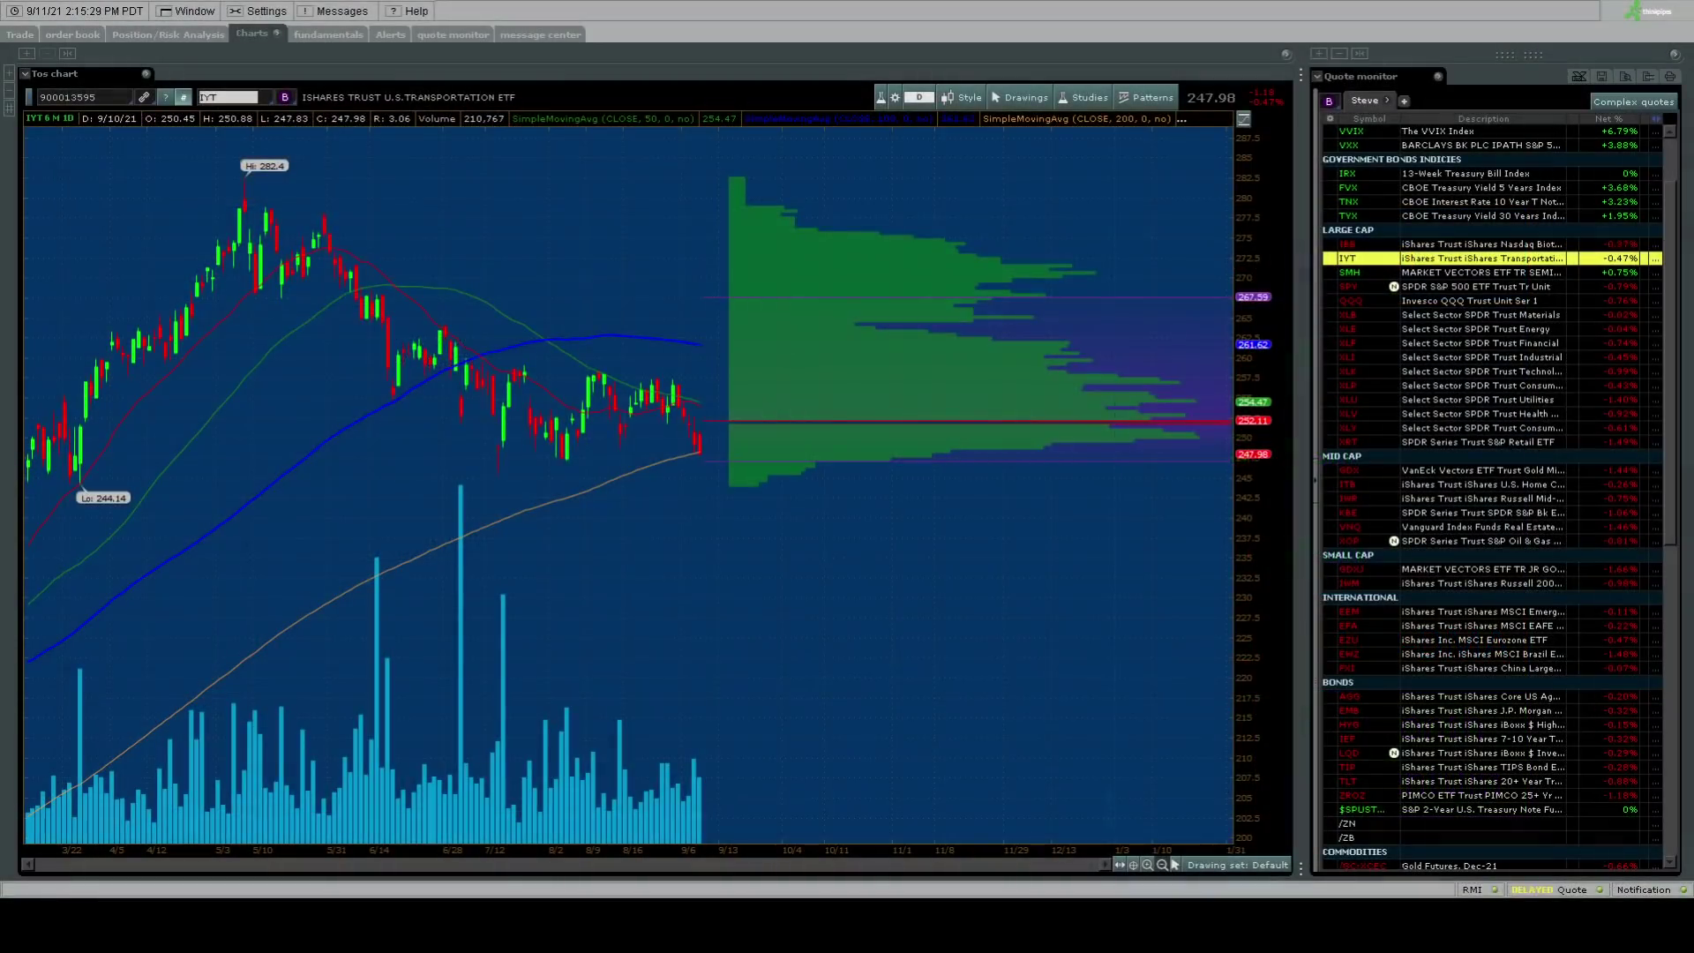
scroll(1422, 679, "down", 3)
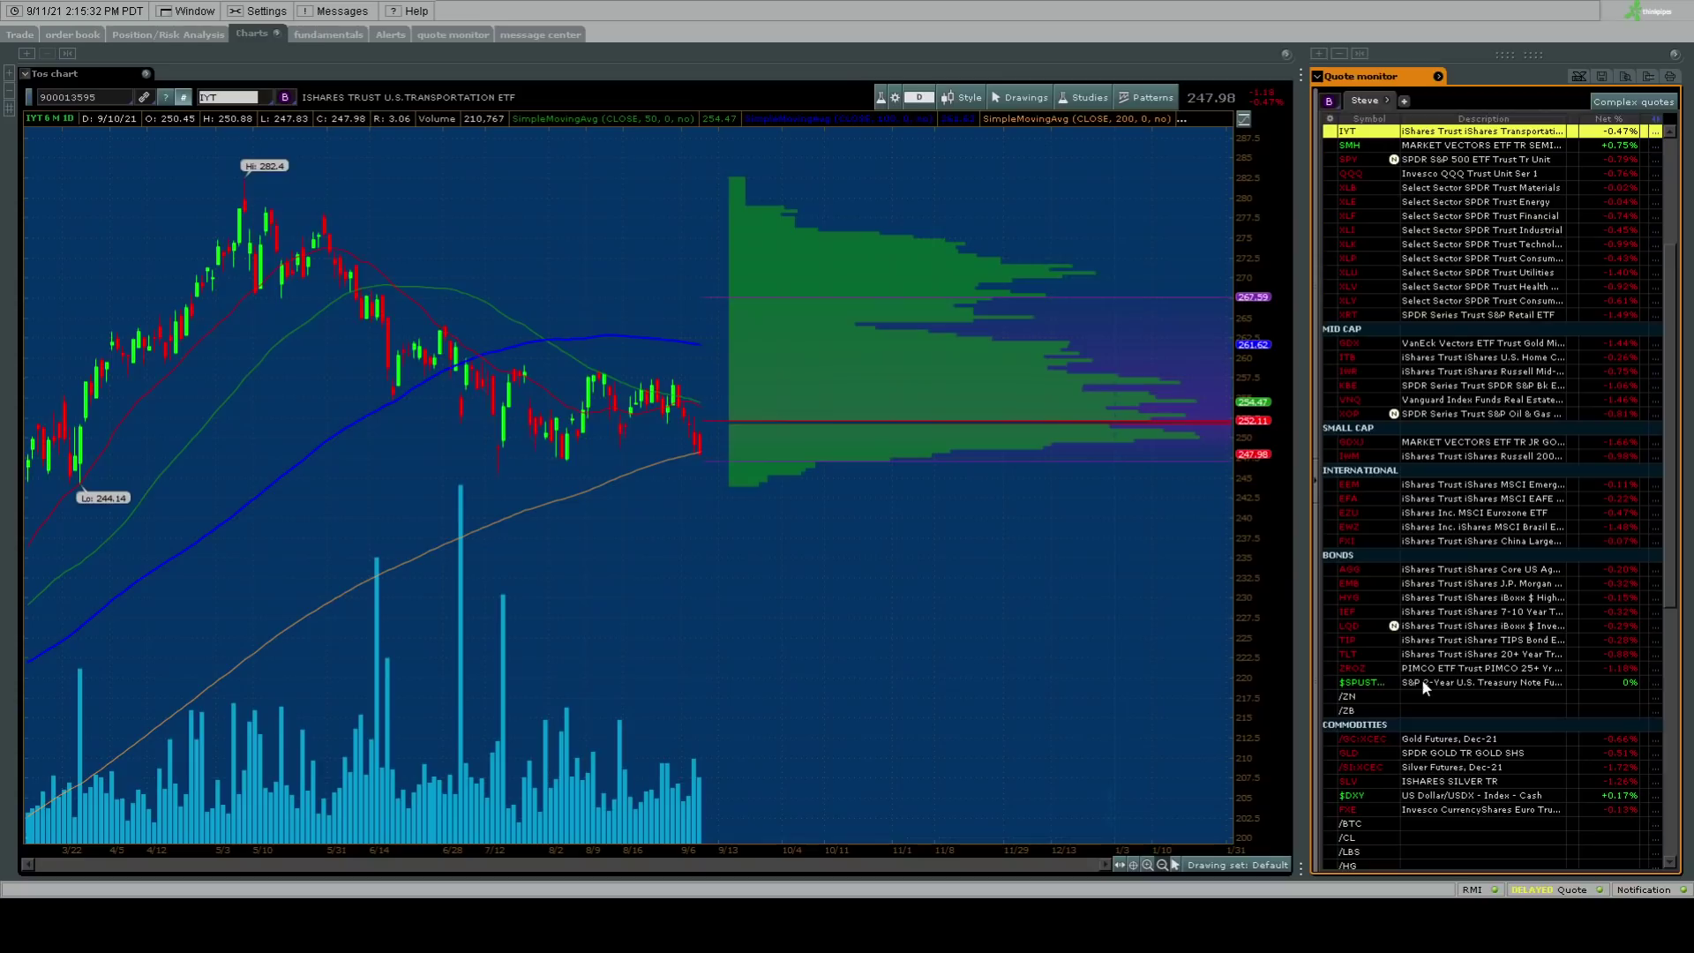
left_click(1414, 835)
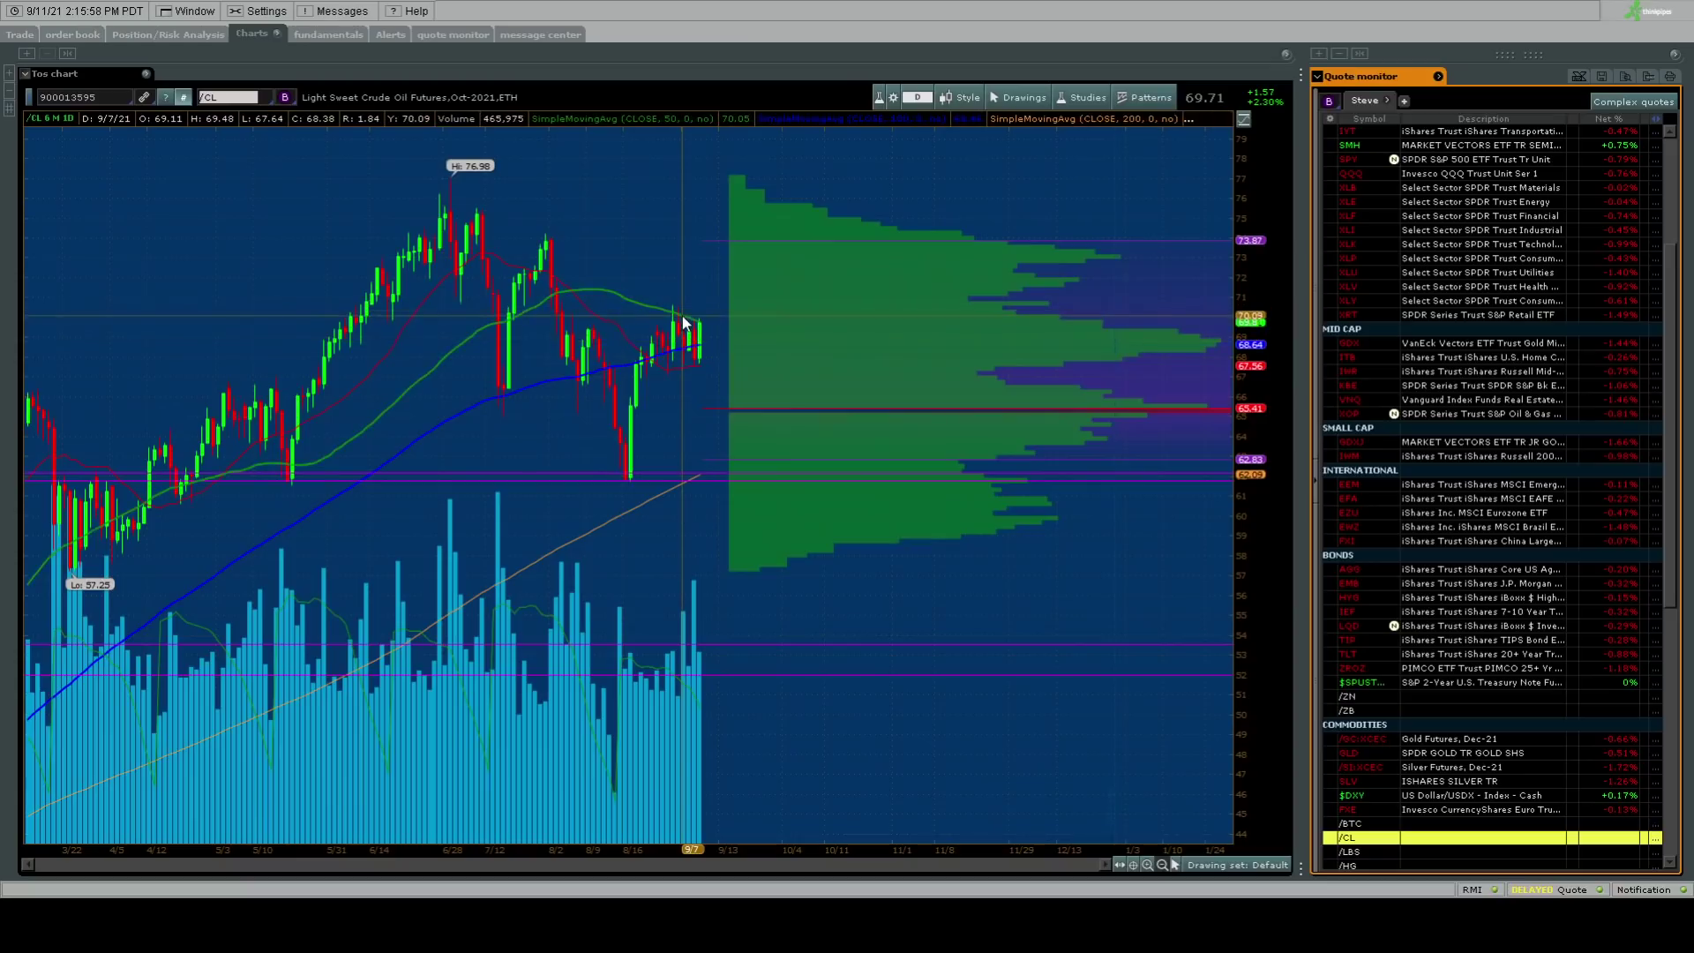
Examine the energy ETF XLE on the one-year daily chart and return it to the six-month range.
left_click(1447, 206)
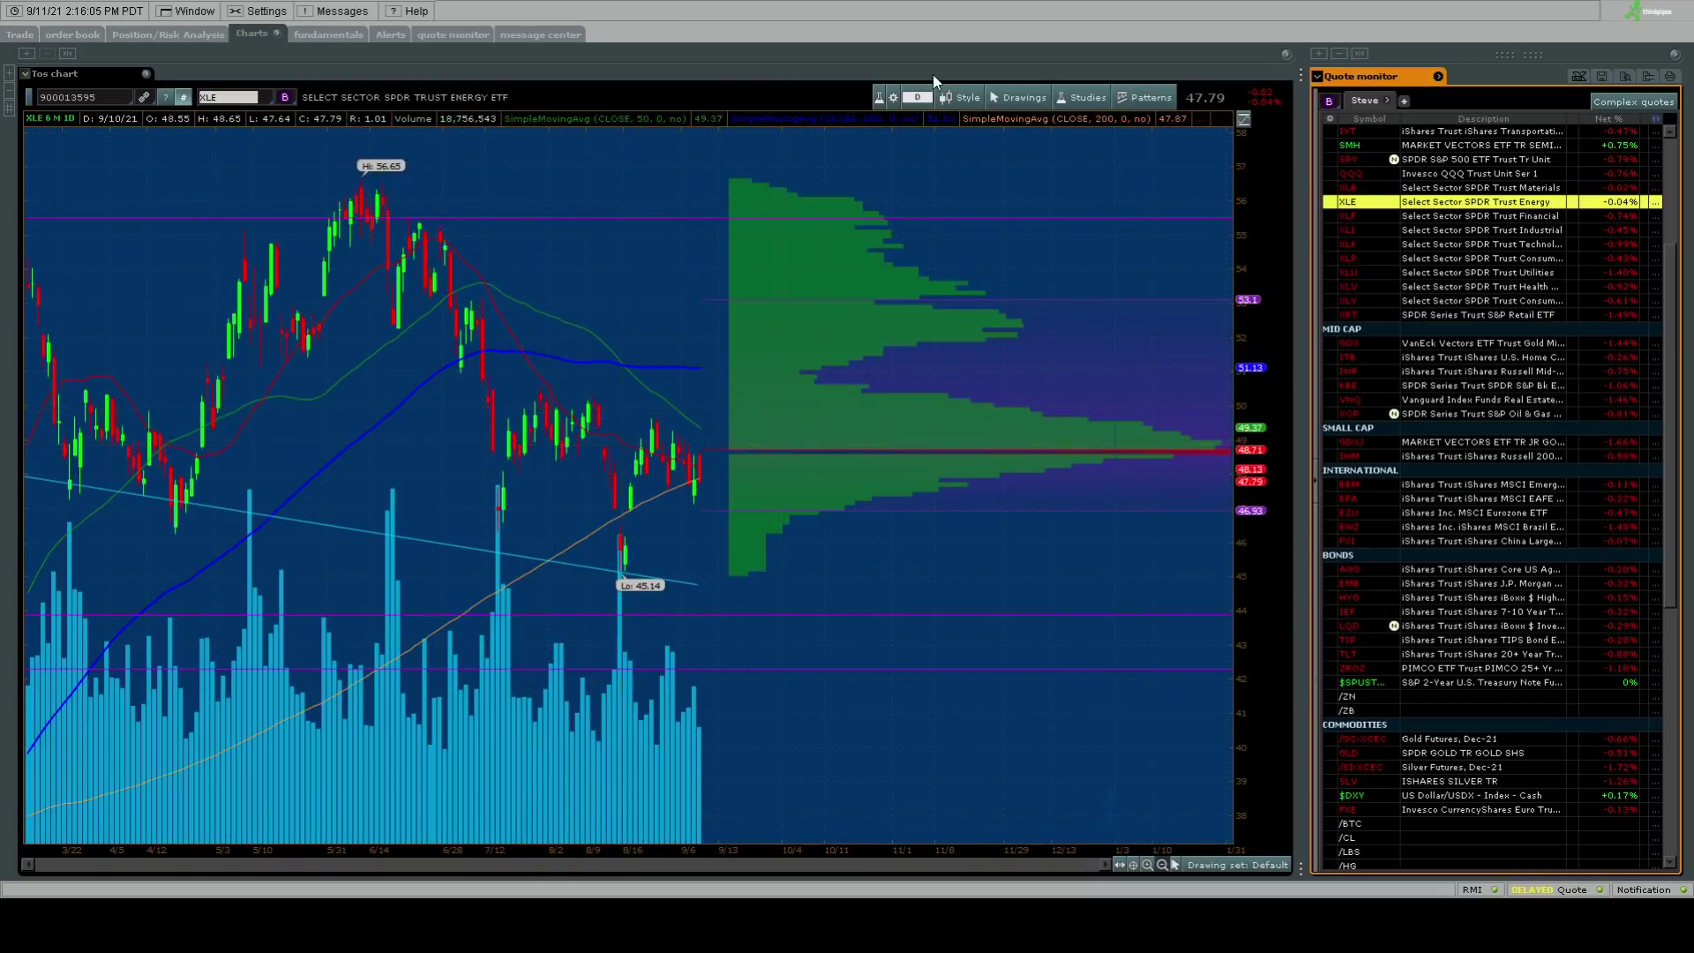
left_click(912, 109)
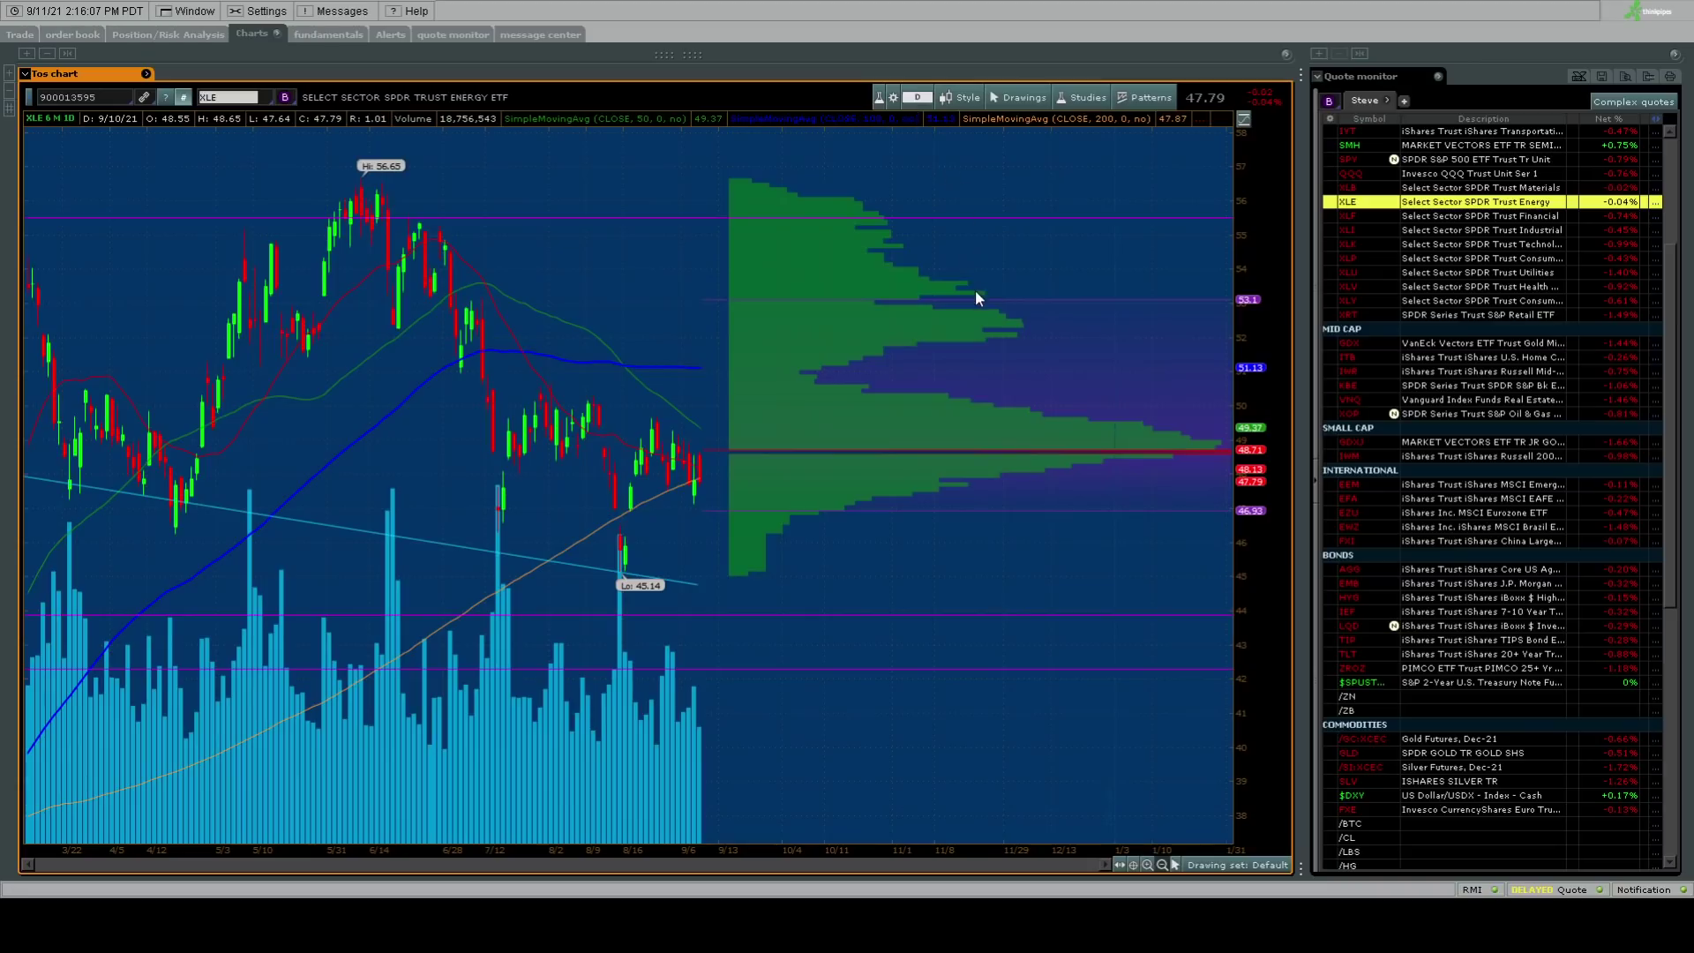
scroll(976, 289, "down", 3)
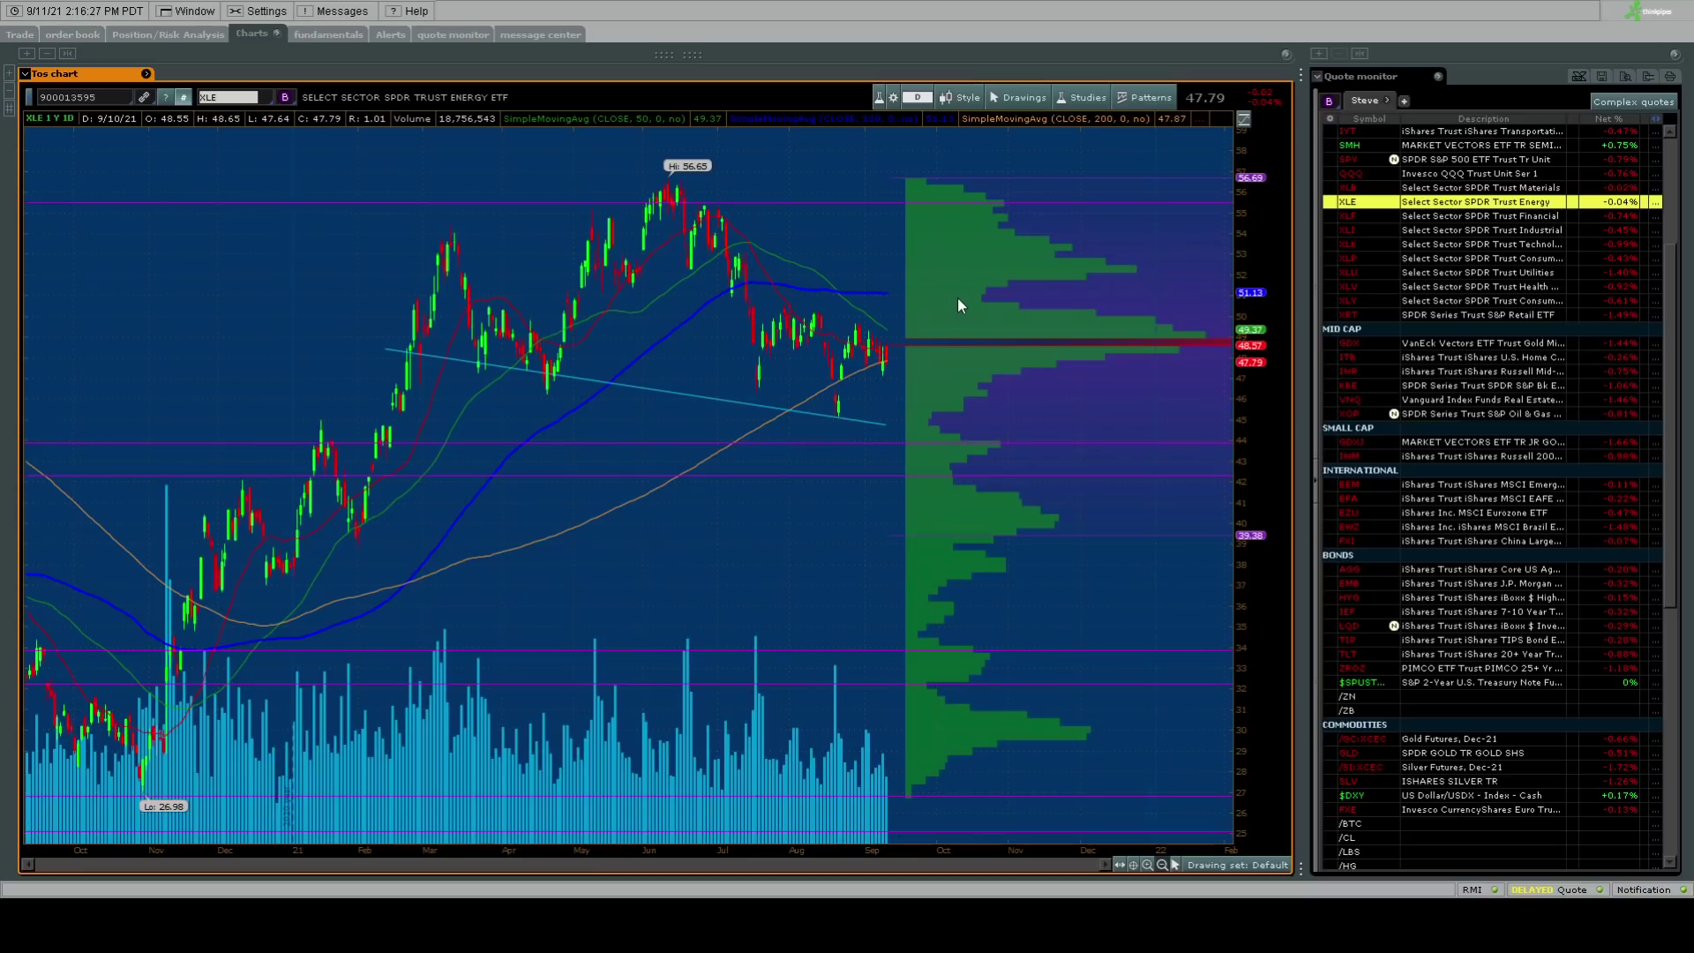
scroll(970, 293, "up", 3)
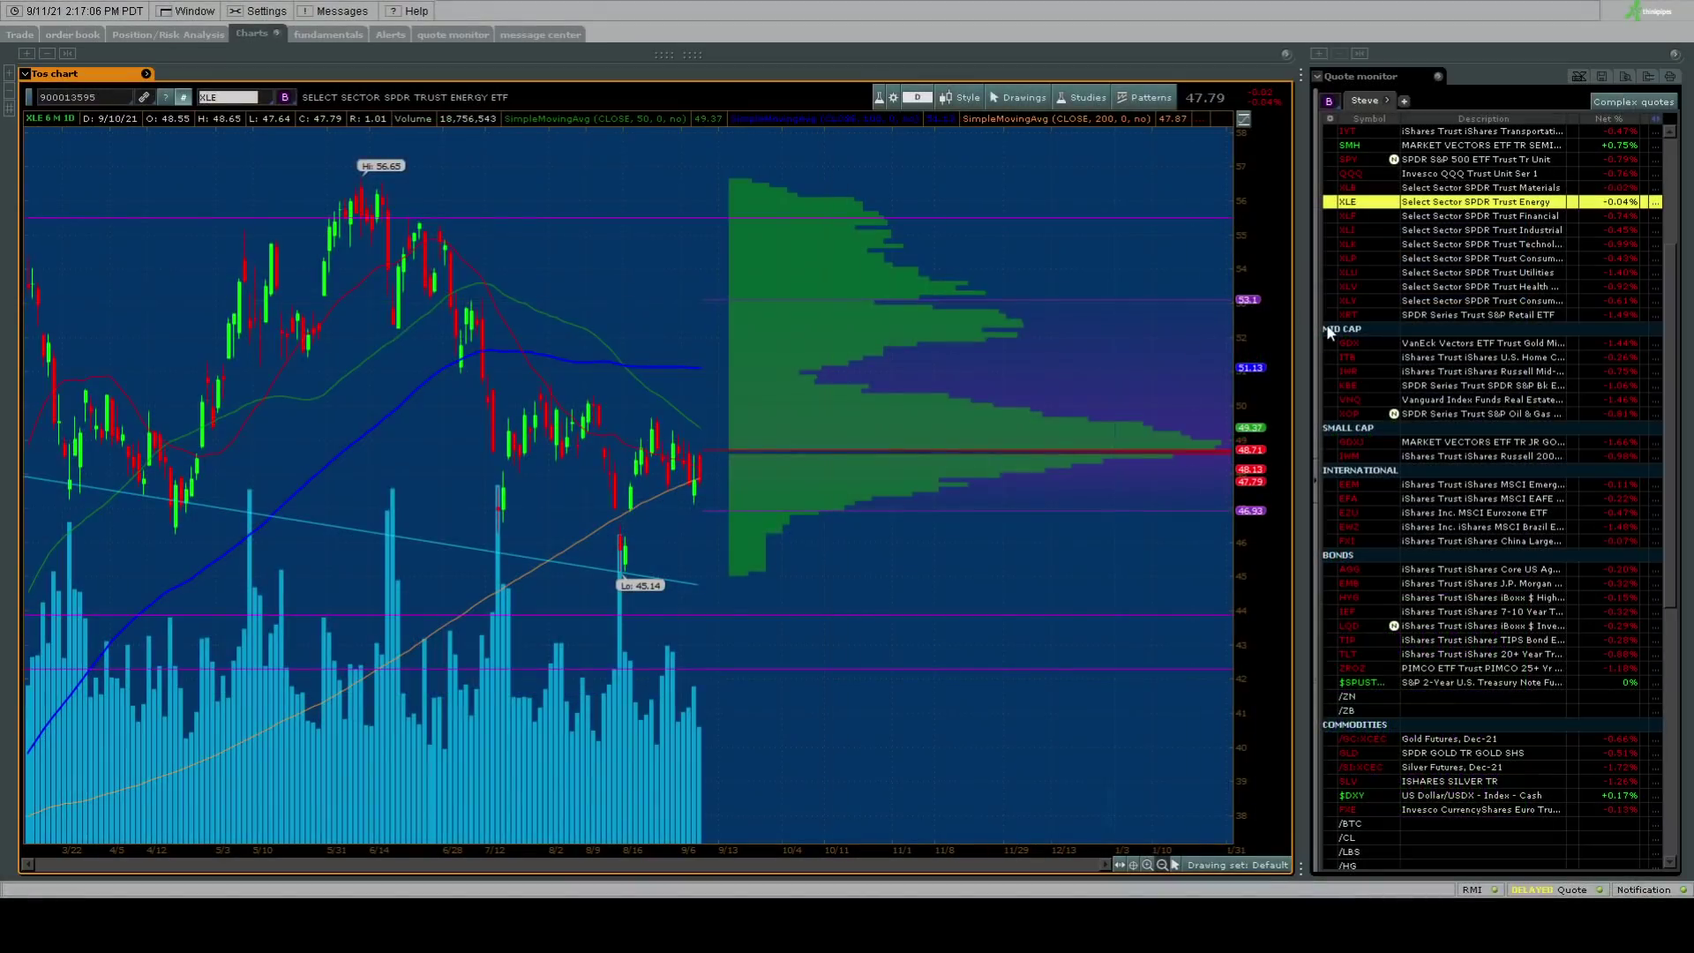
Review the six-month daily charts of the financial ETF XLF and the industrial ETF XLI.
scroll(1451, 291, "up", 3)
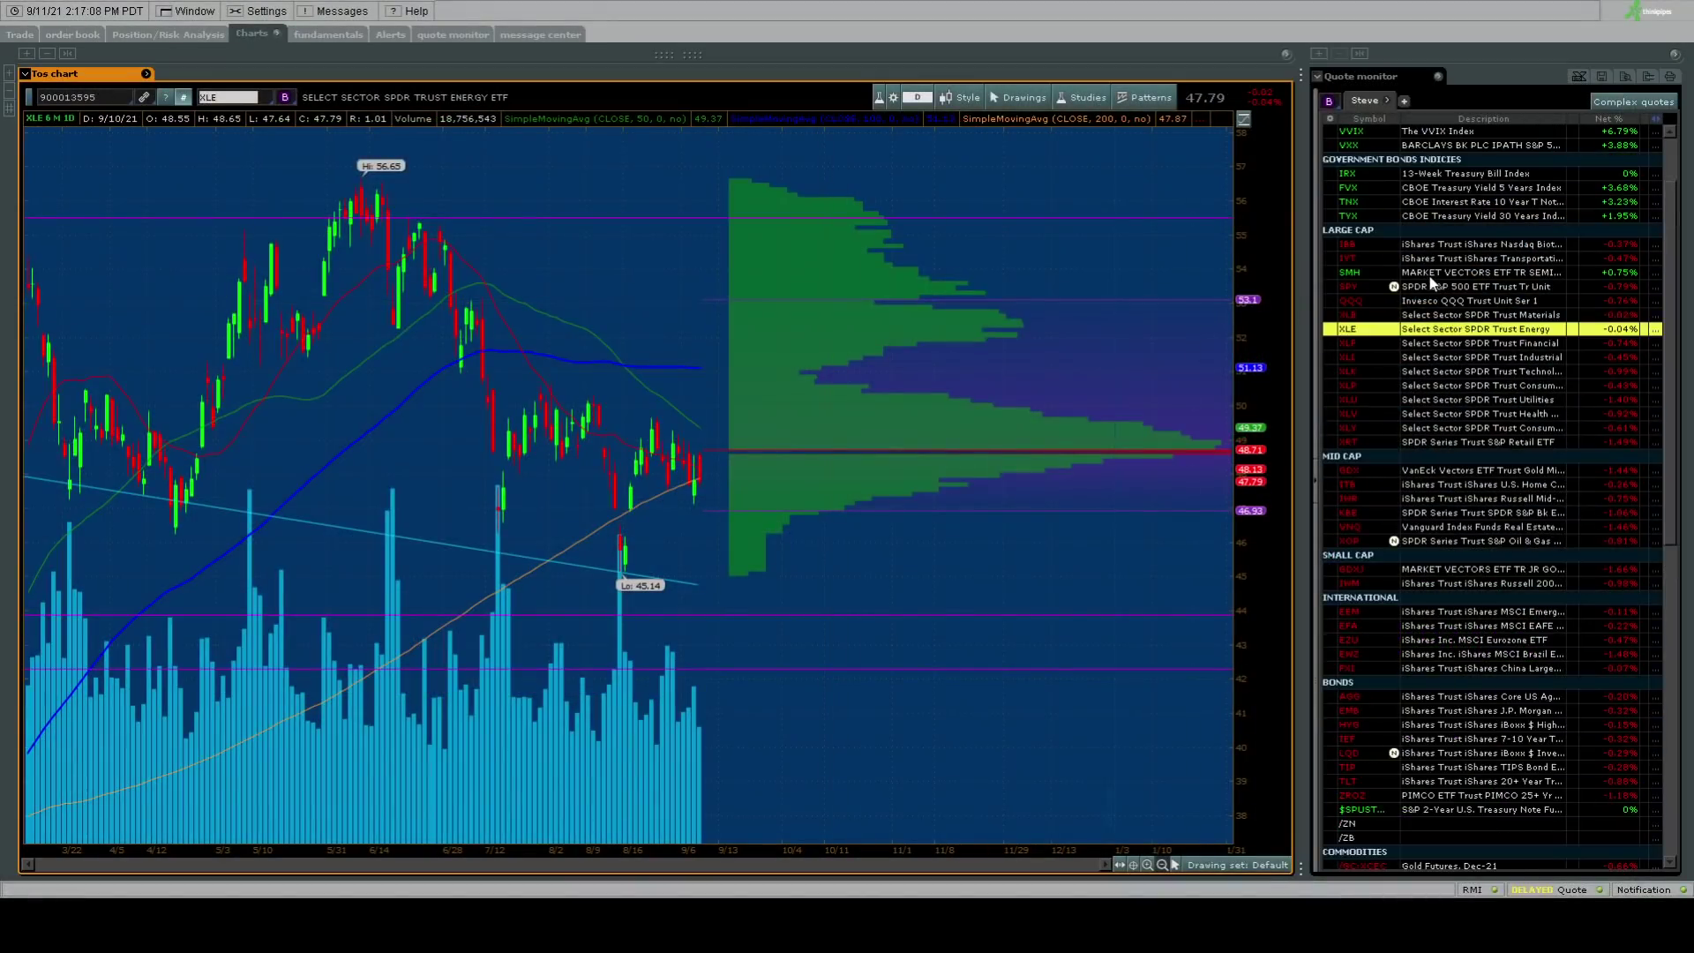
left_click(1432, 344)
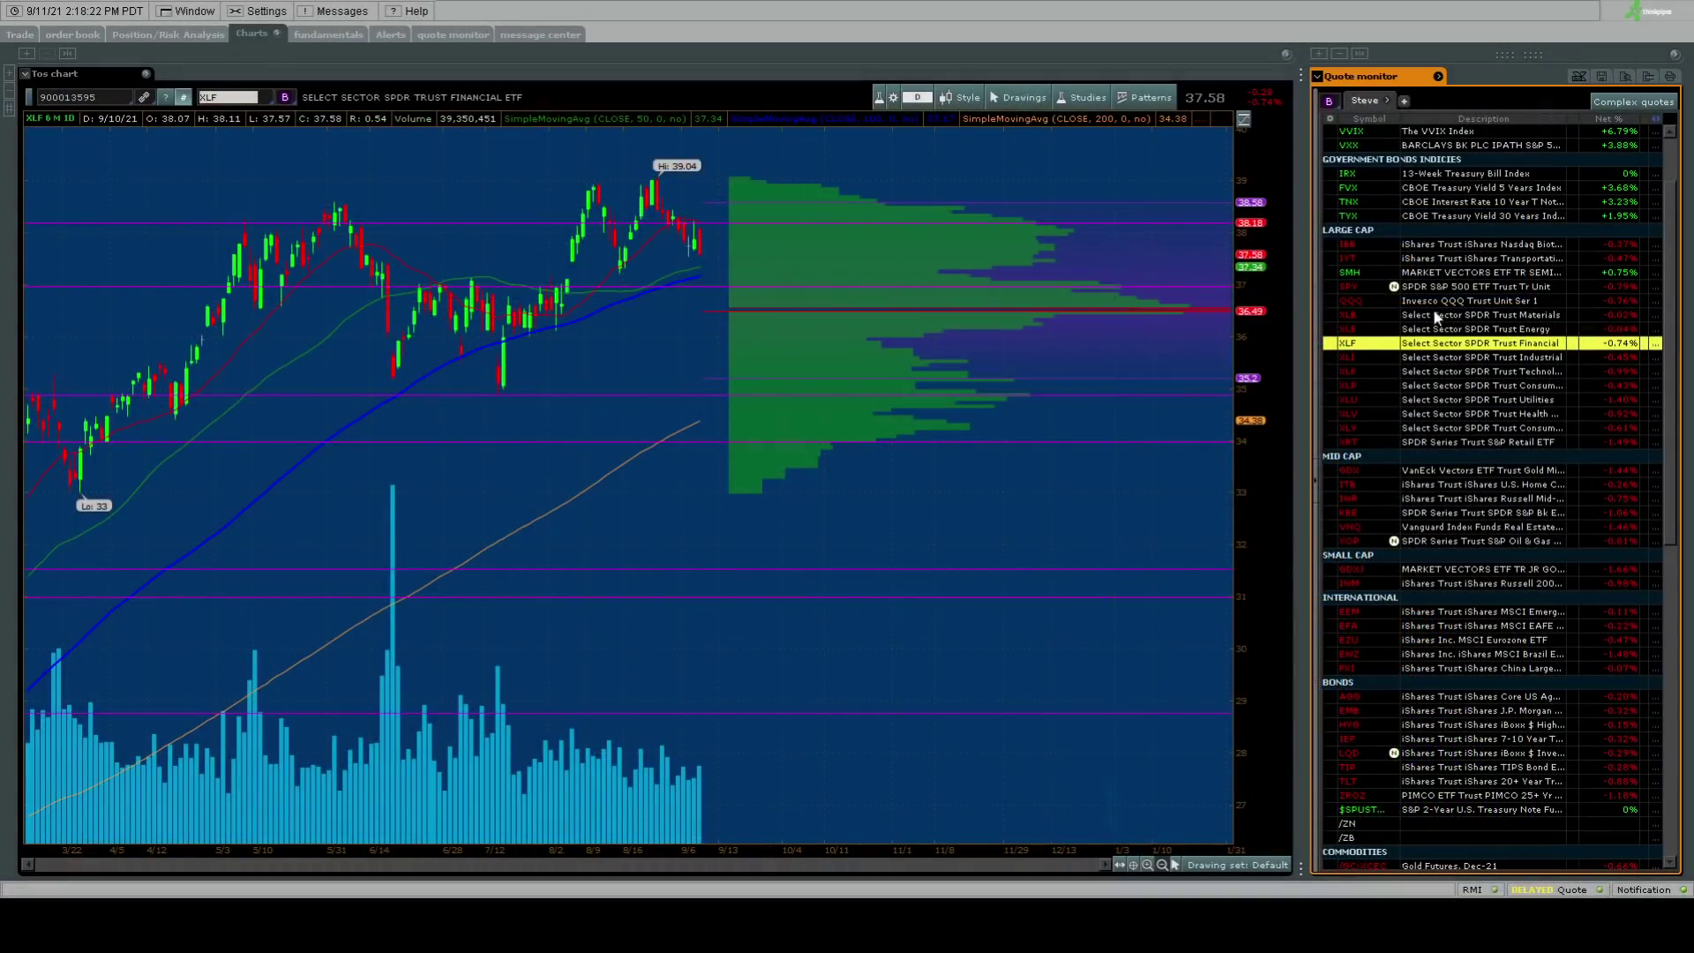
left_click(1428, 358)
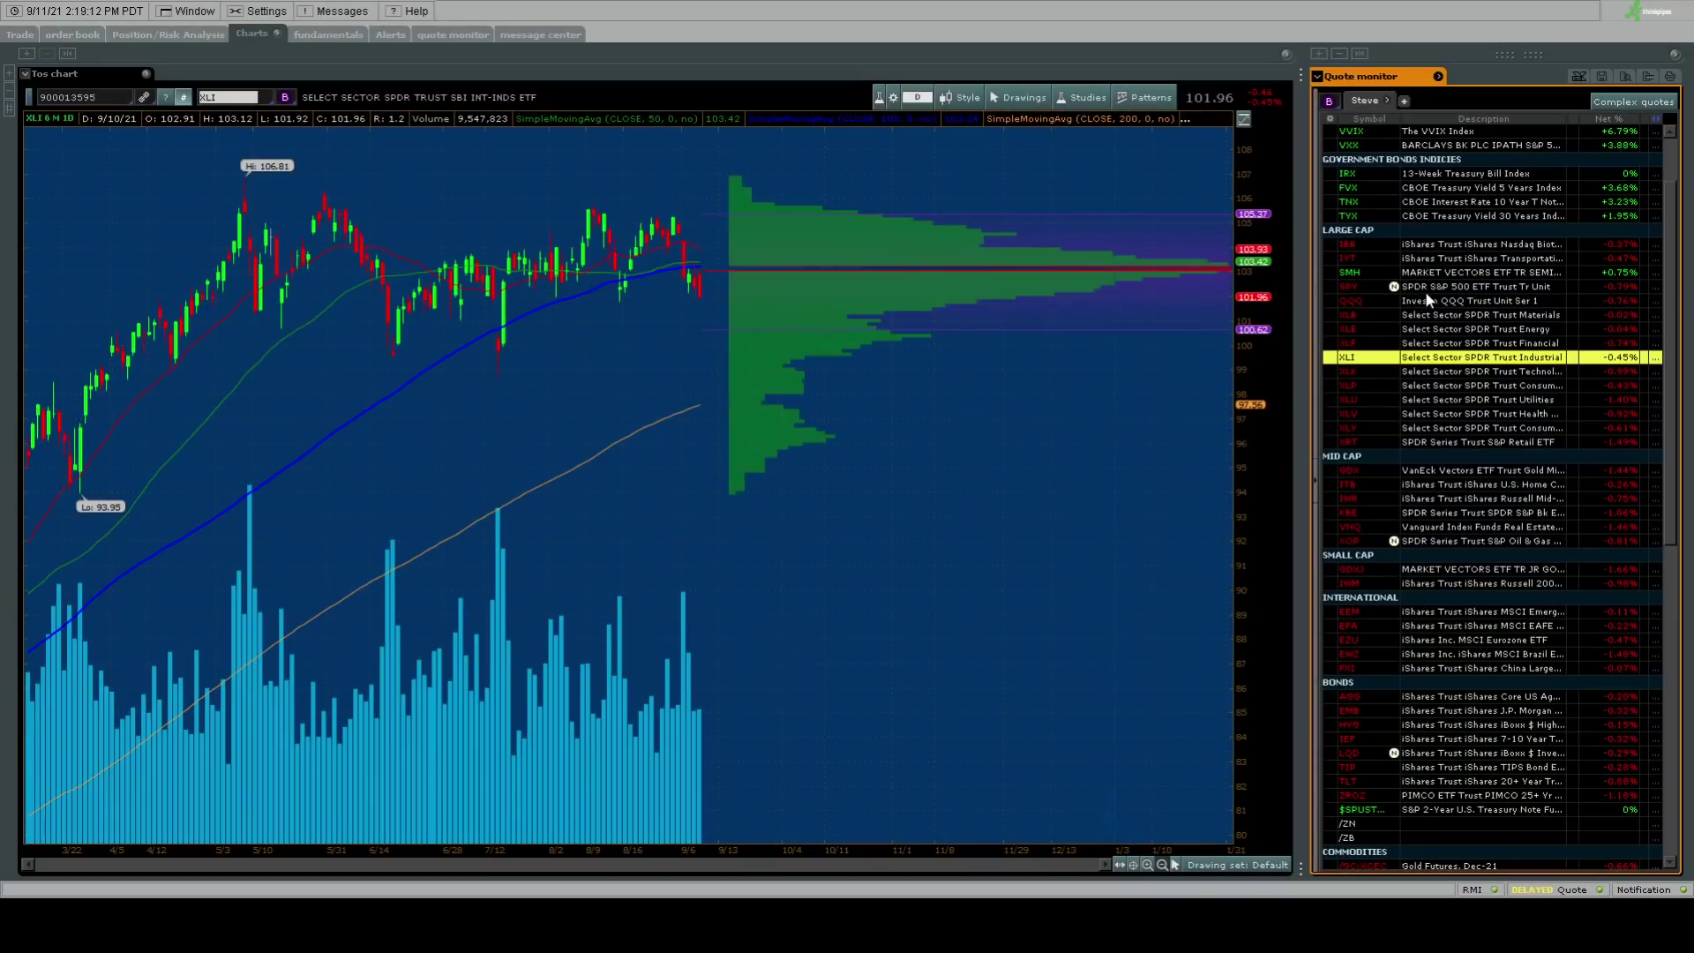
Examine the utilities ETF XLU over one-year and two-year daily ranges, and return the chart to six months.
left_click(1426, 402)
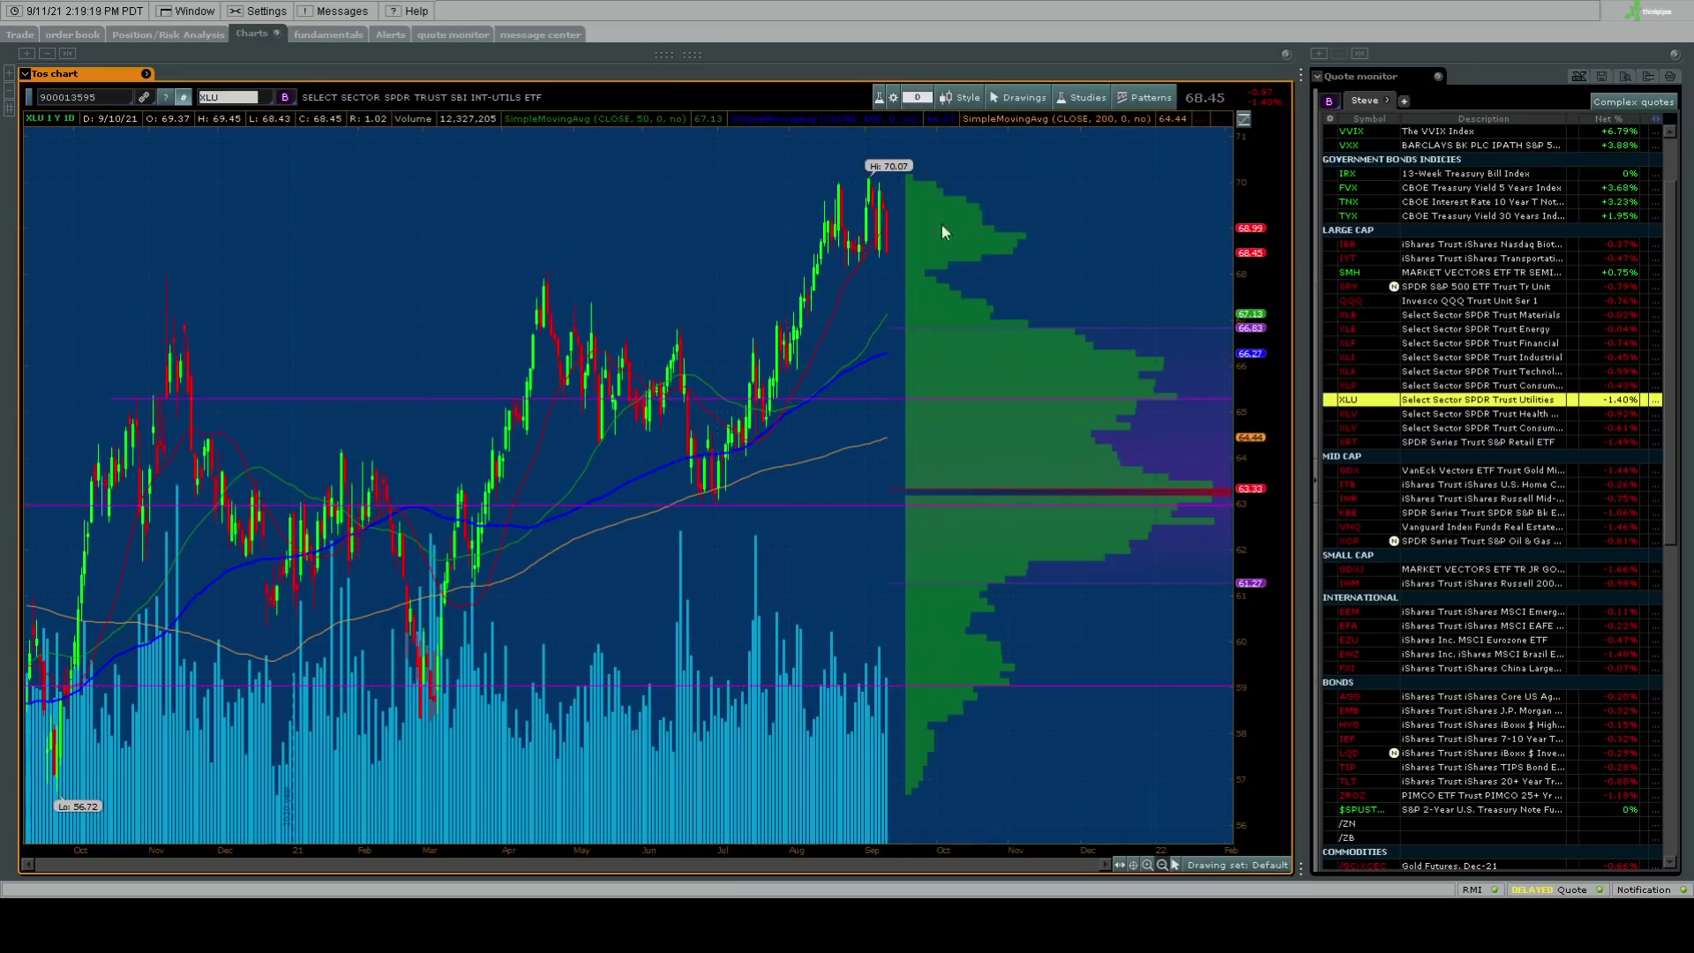
scroll(961, 302, "down", 2)
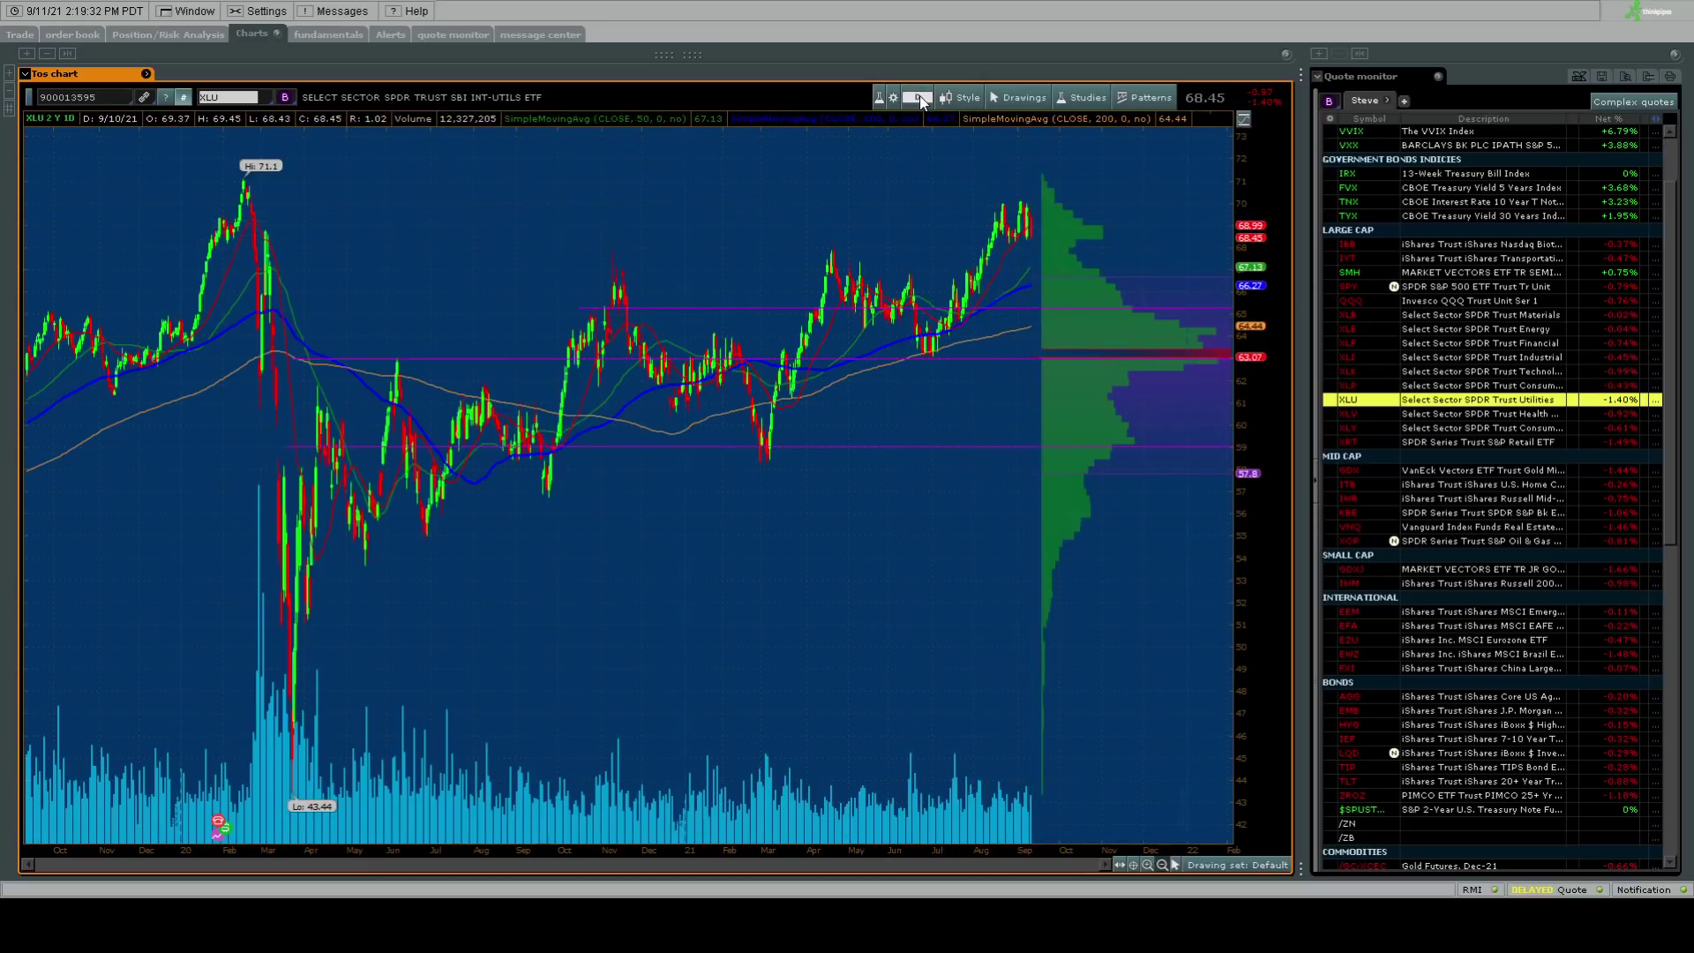
scroll(979, 284, "up", 3)
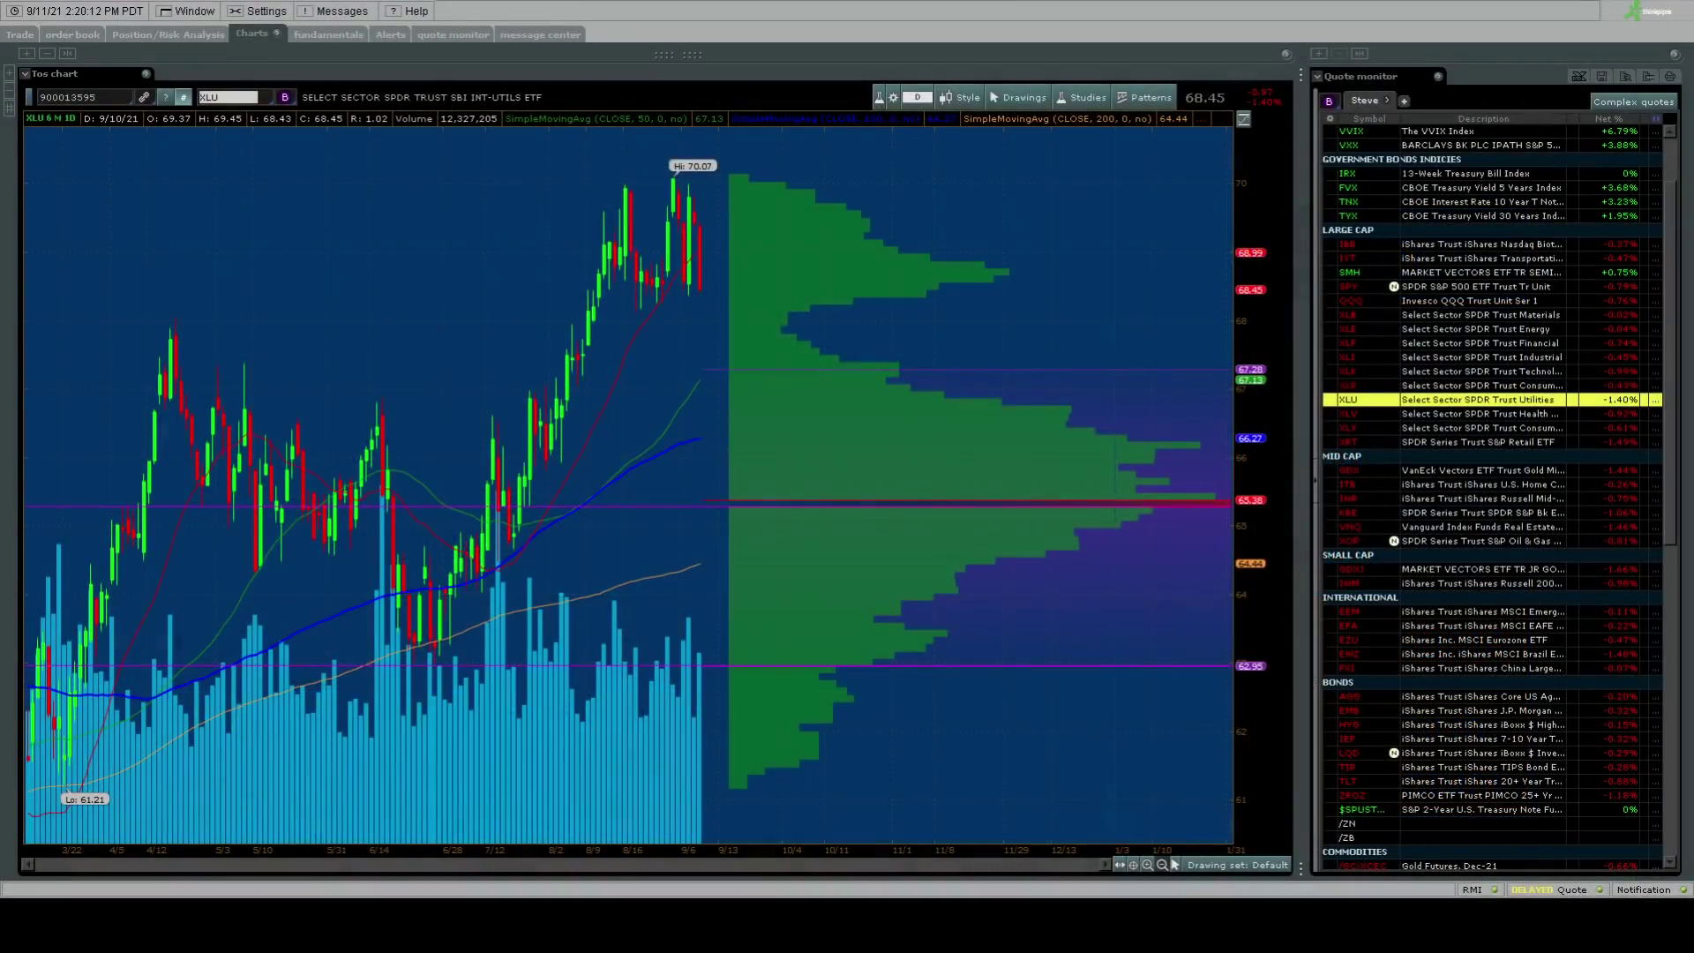
left_click(851, 219)
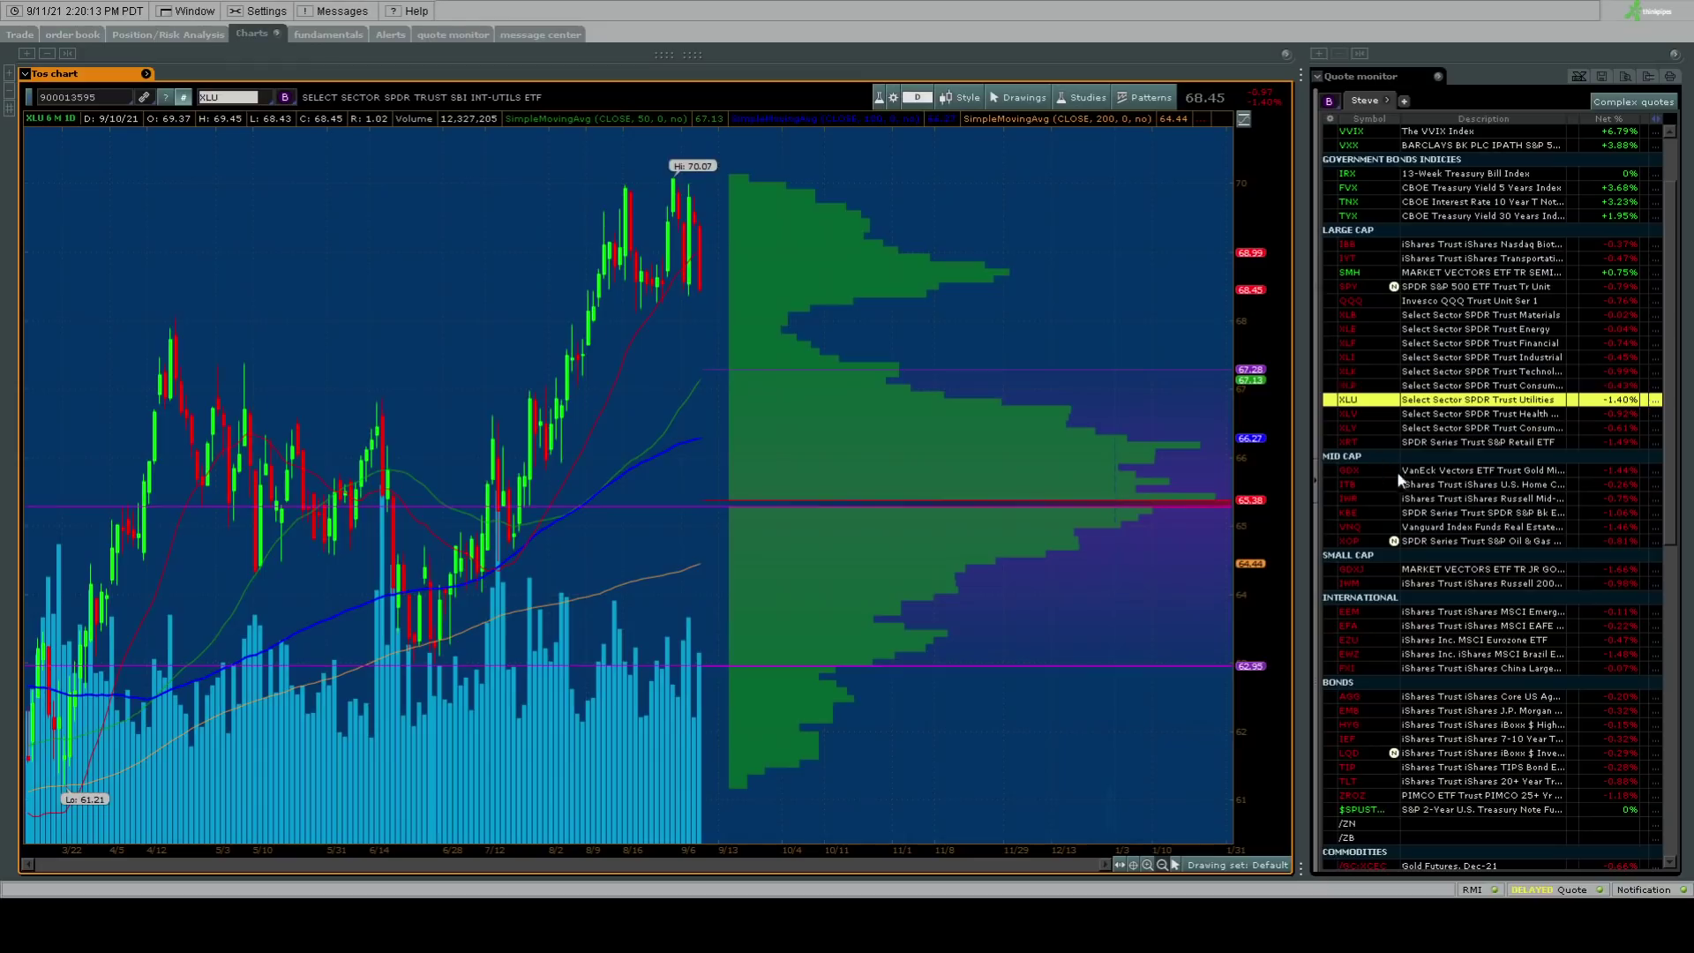
Load the gold miners ETF GDX and examine its daily chart over one-year and two-year ranges.
left_click(1434, 472)
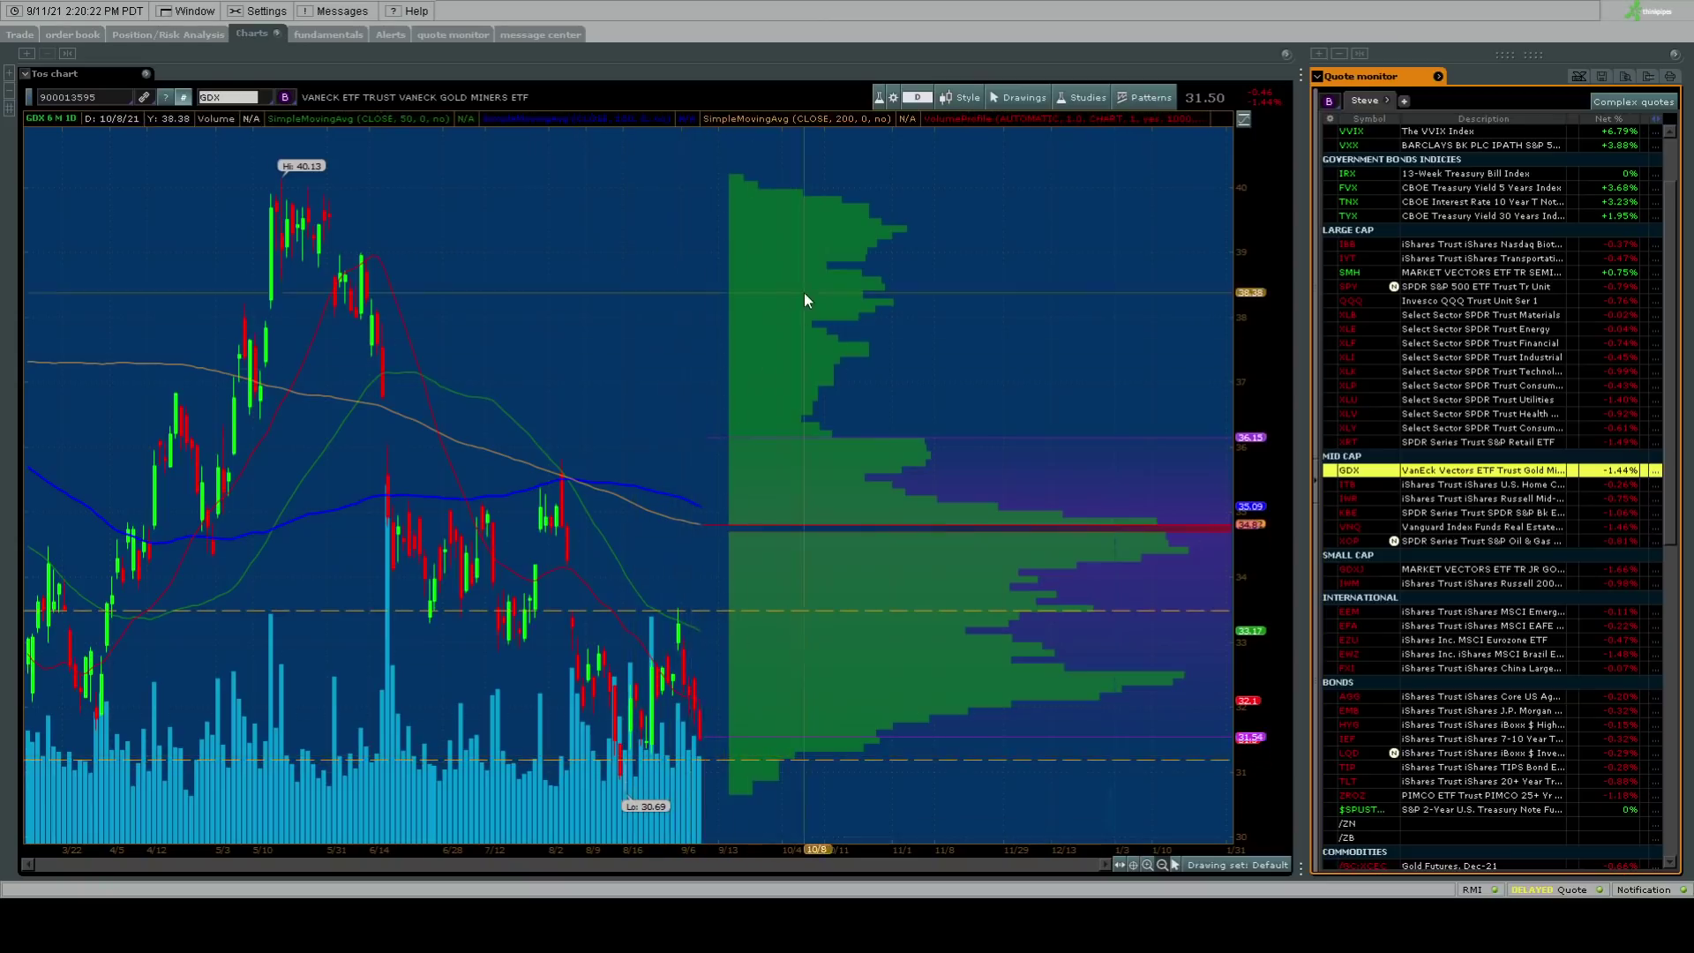
left_click(913, 101)
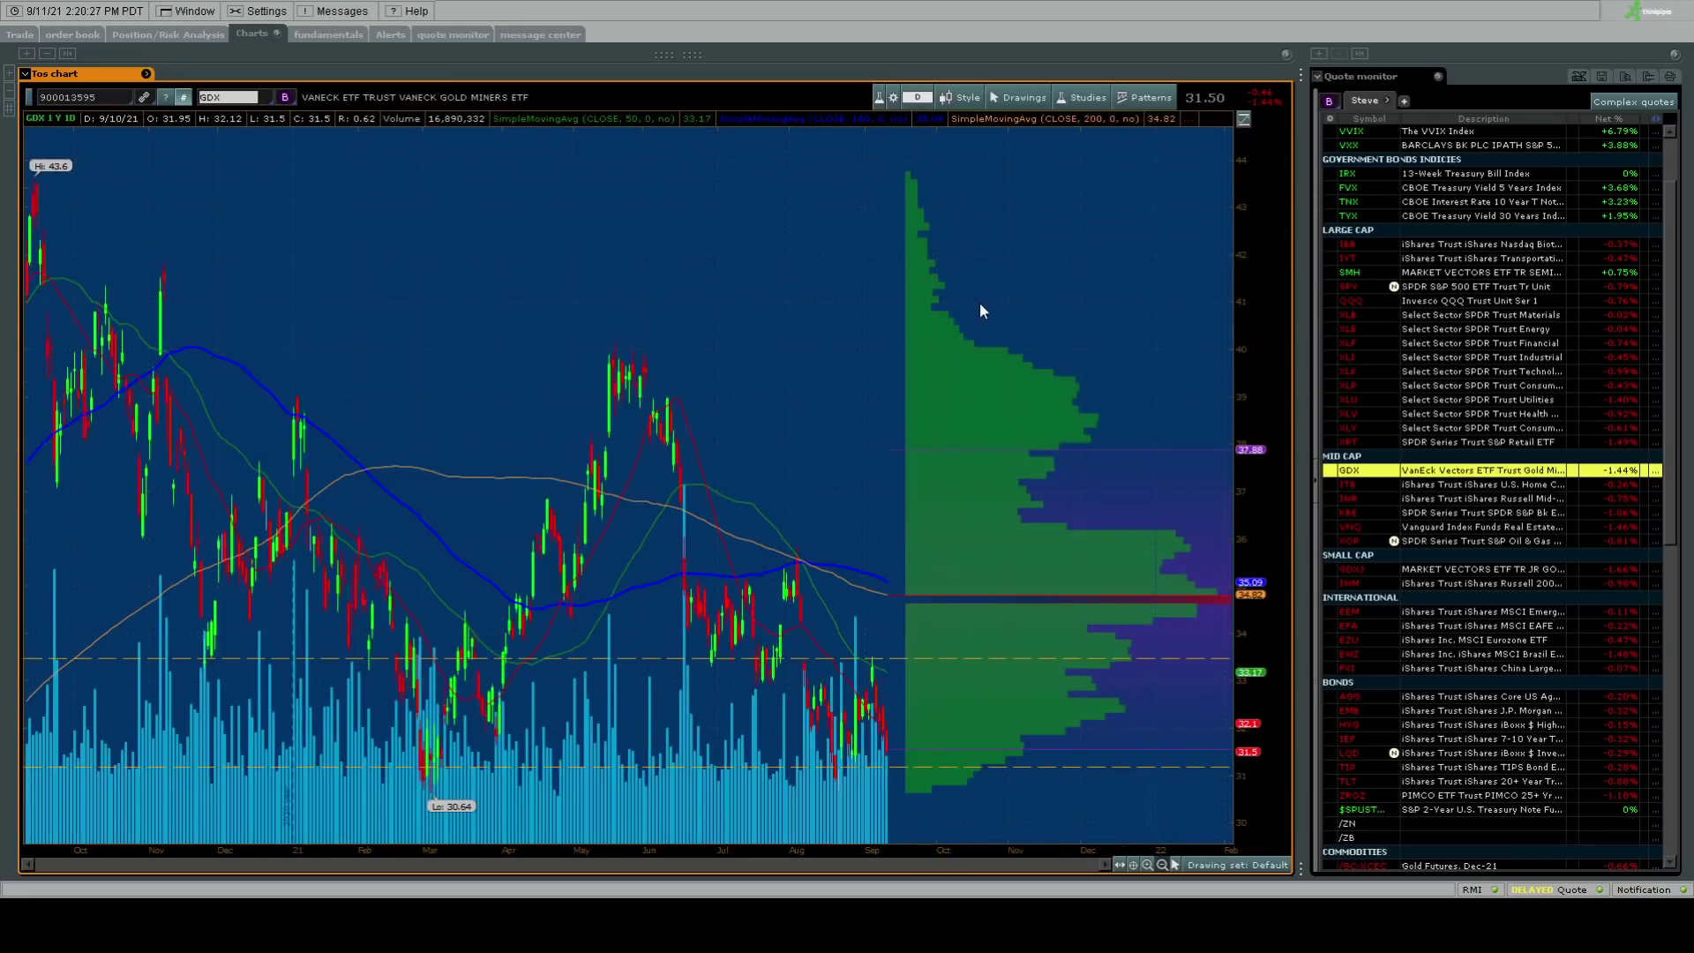
scroll(979, 302, "down", 3)
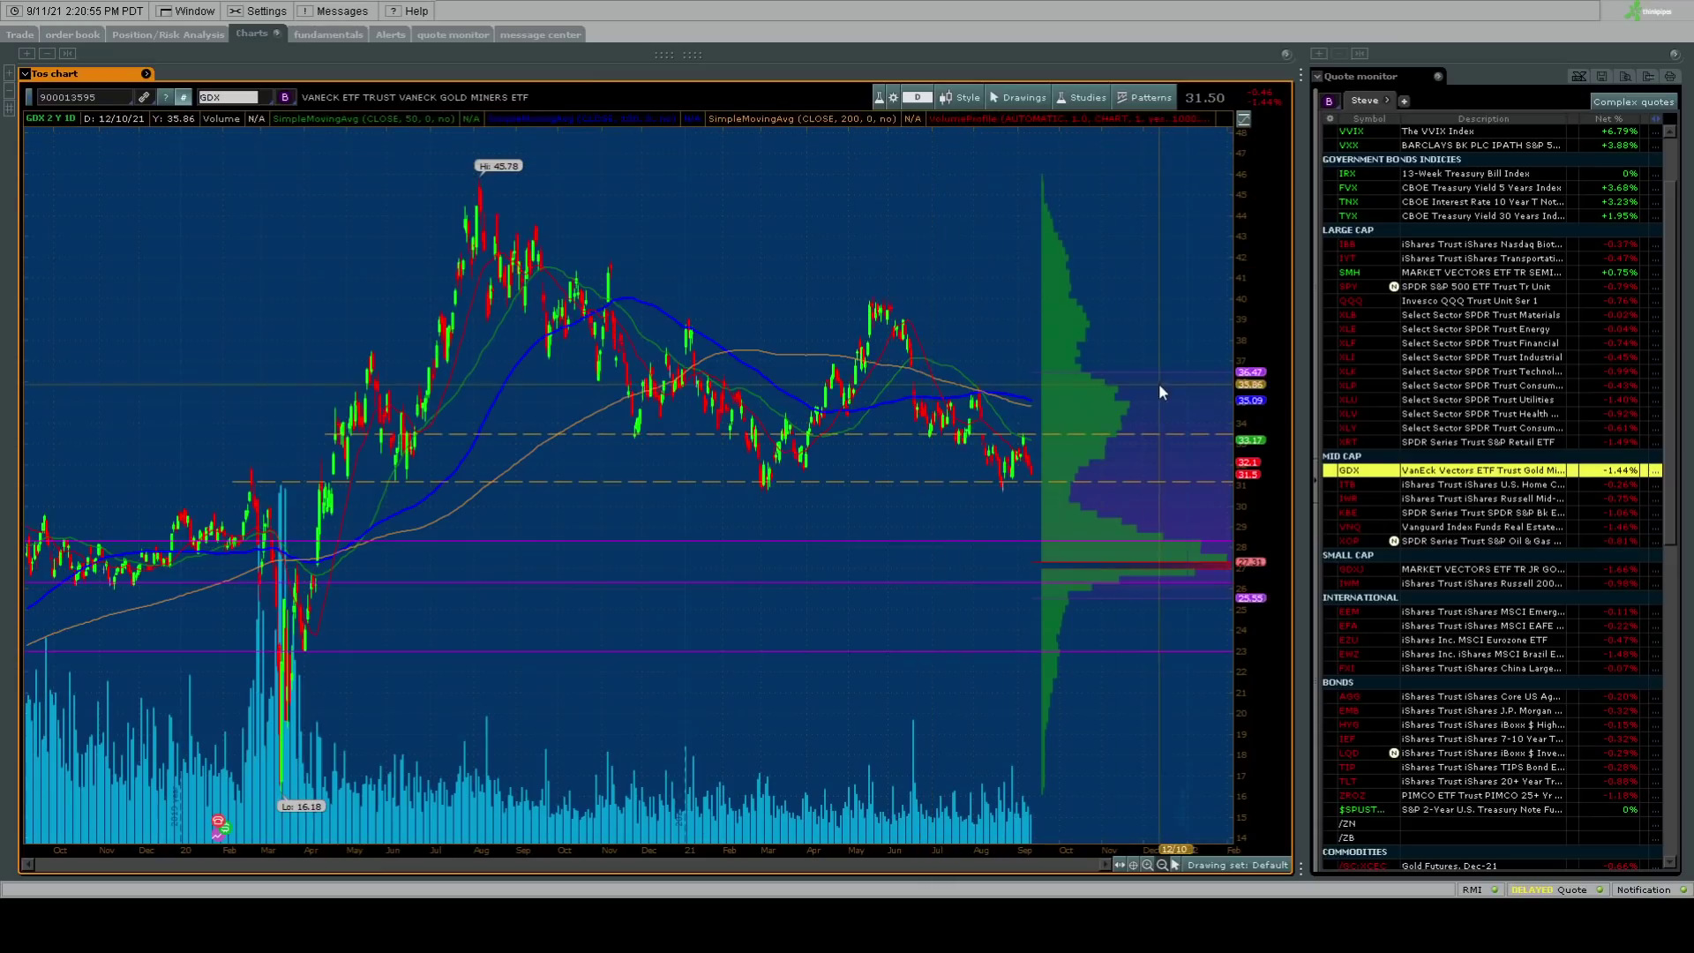
Compare the junior gold miners ETF GDXJ over two years with GDX, and return GDX to the six-month daily chart.
left_click(1422, 569)
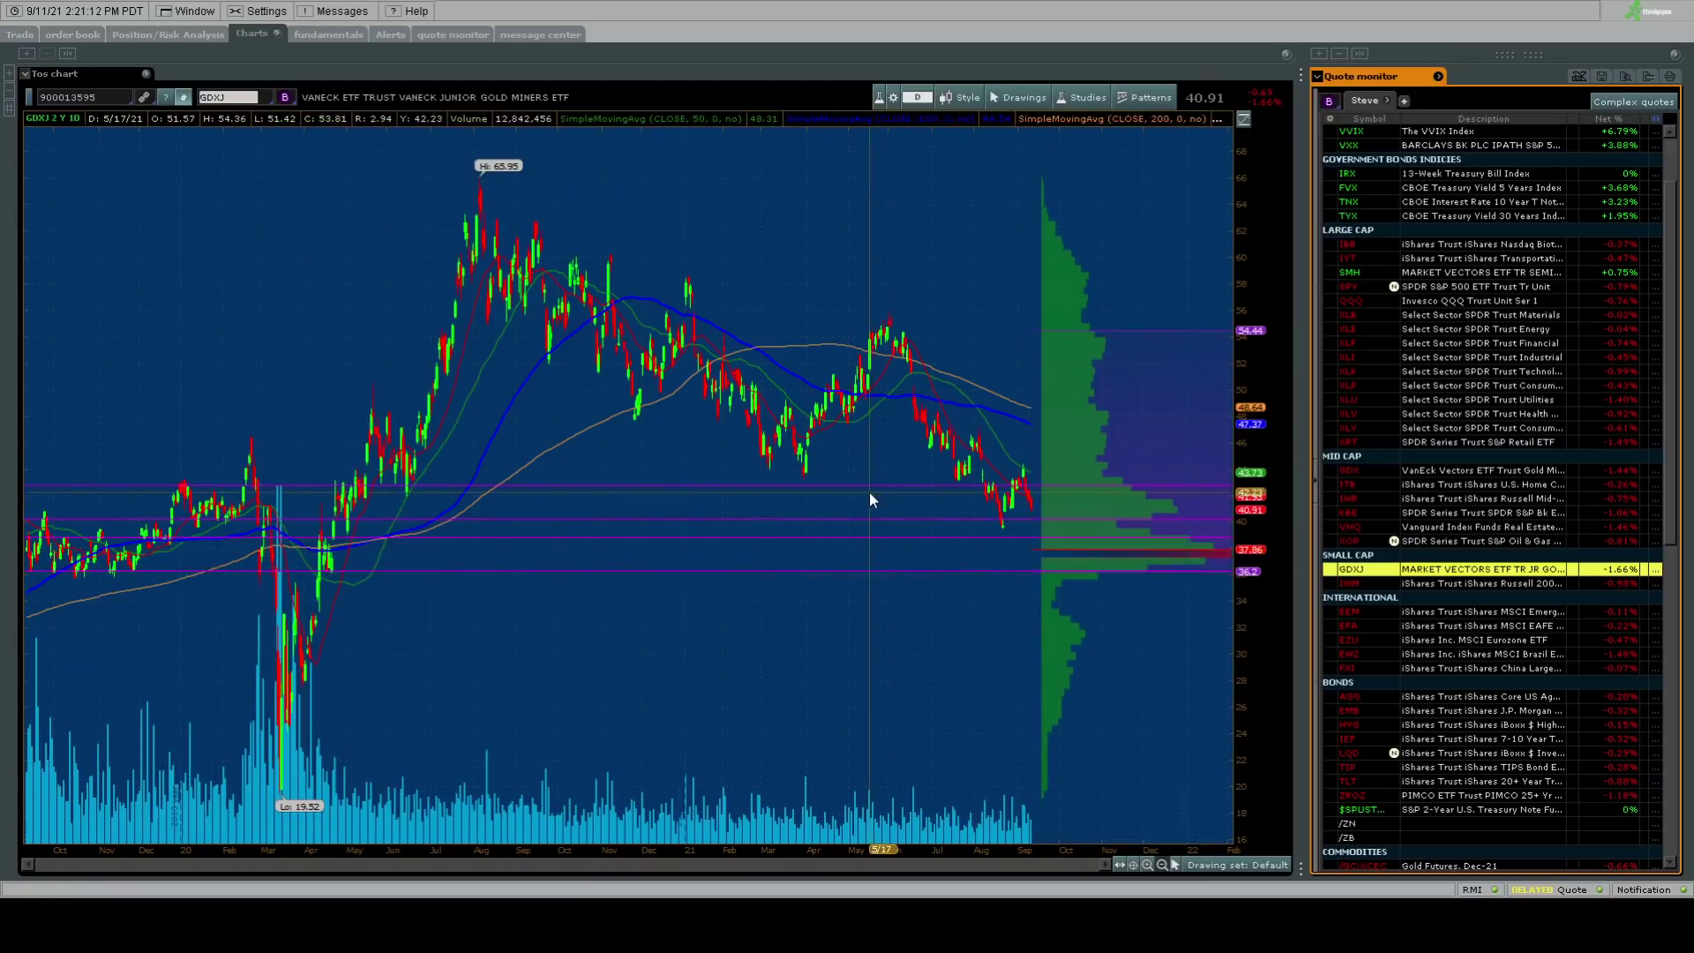
left_click(1450, 474)
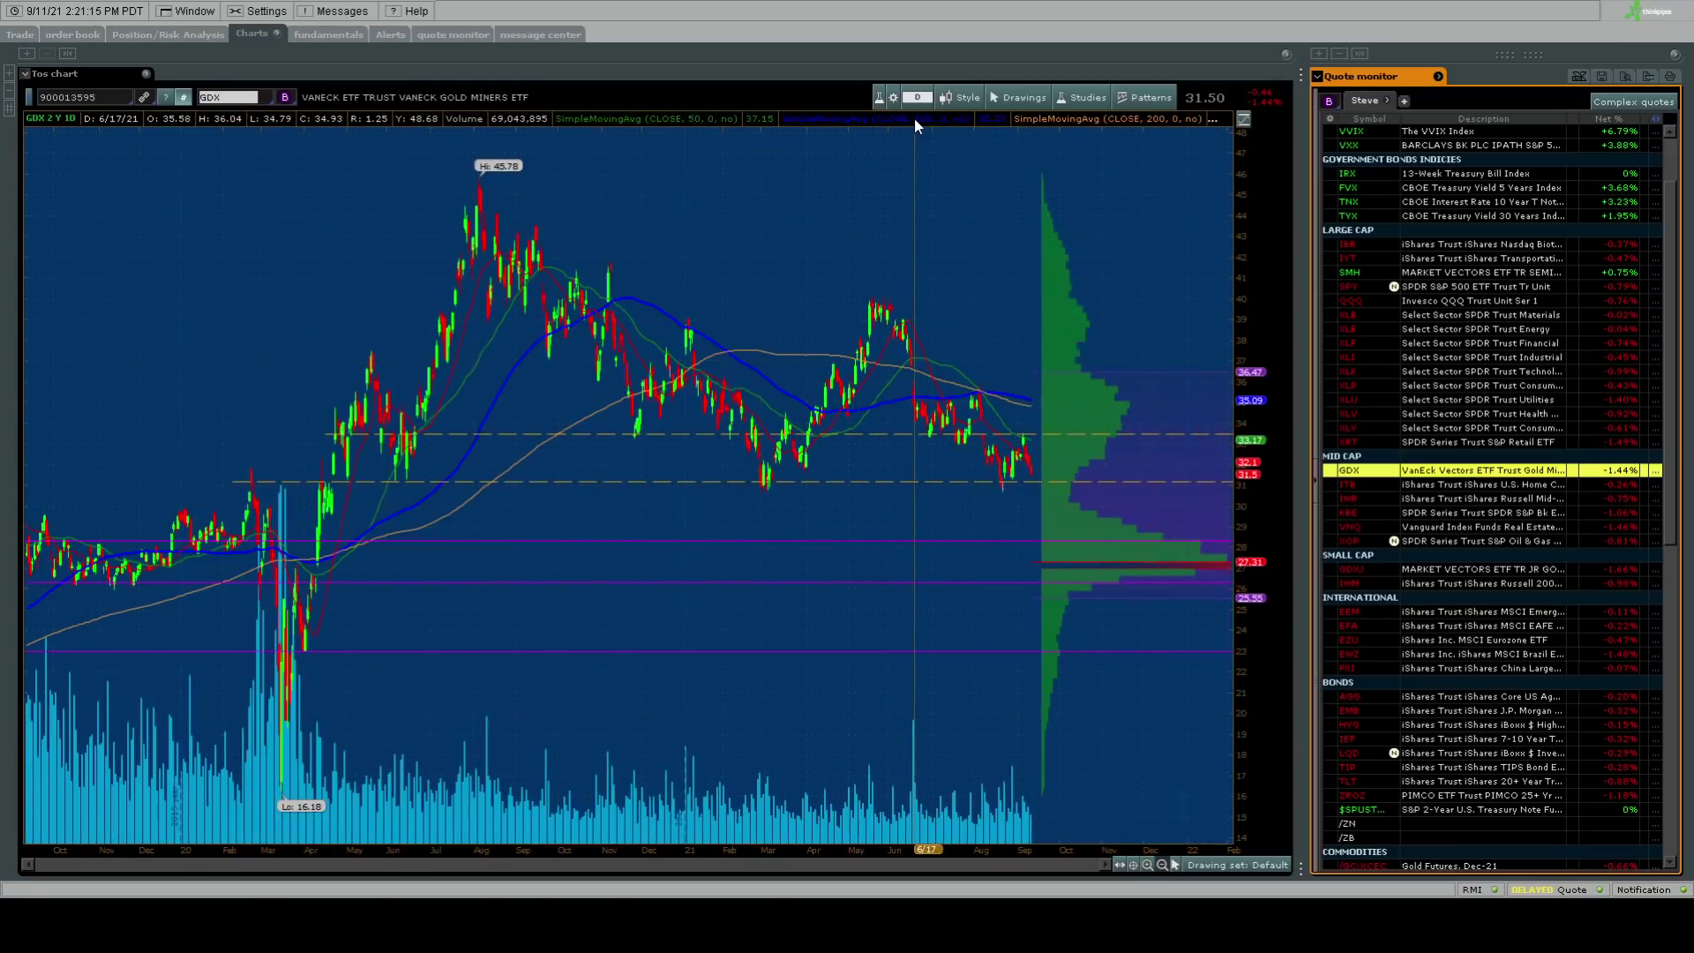
left_click(916, 111)
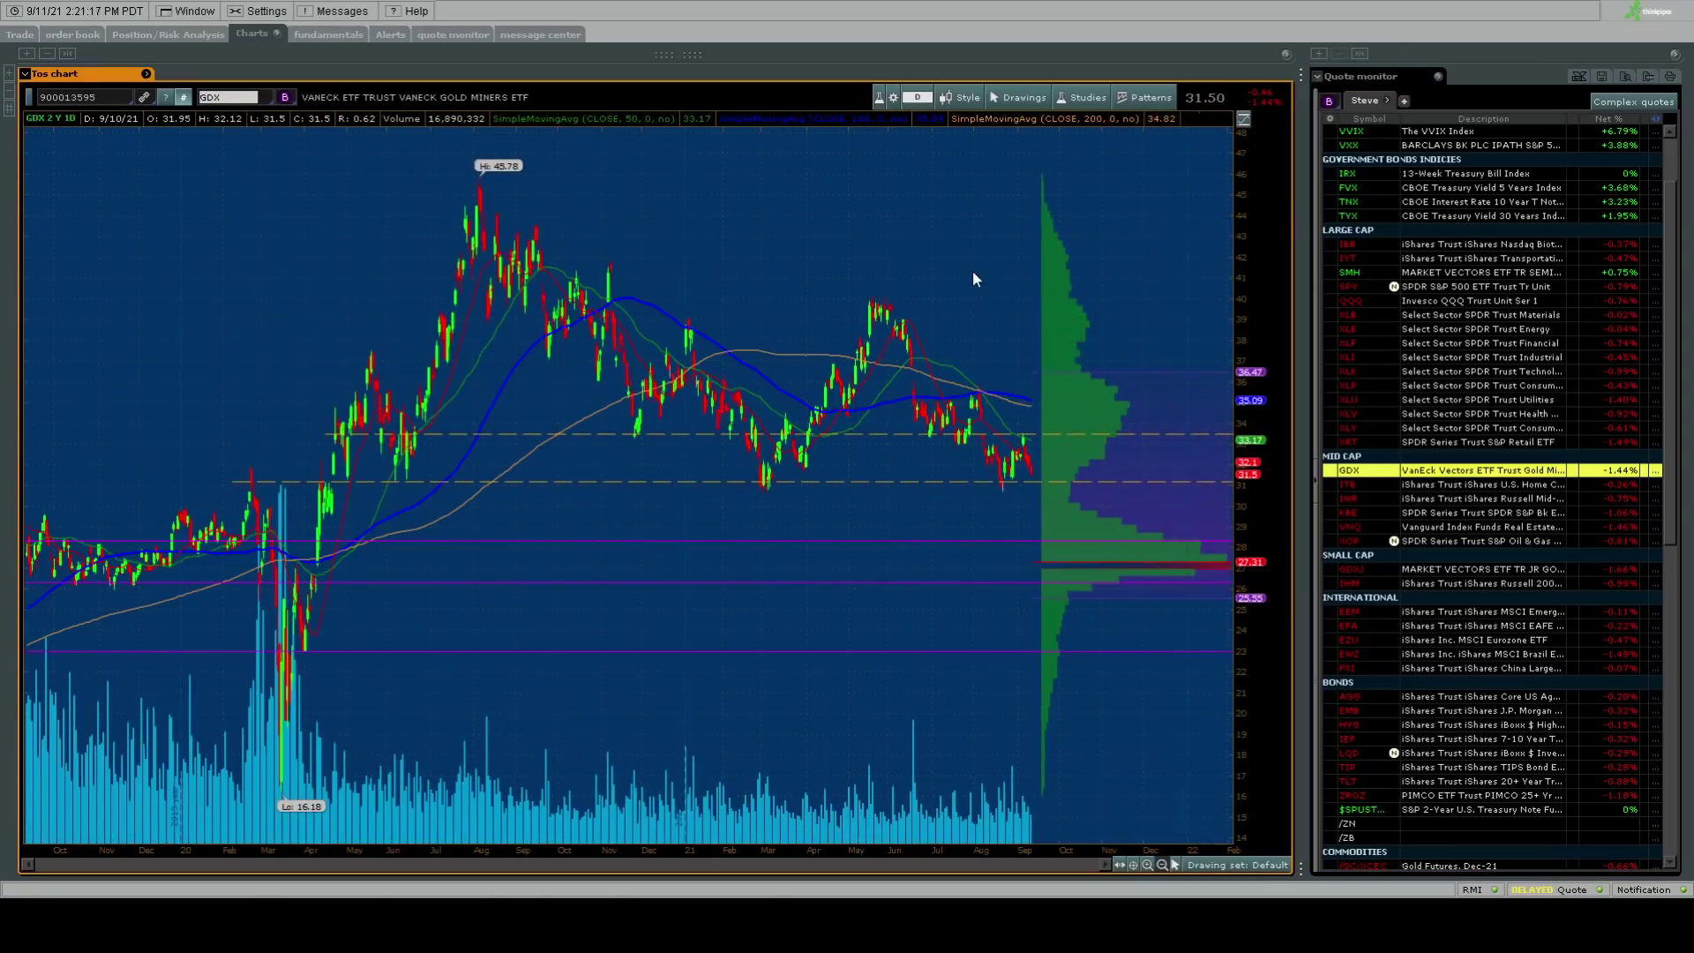
key("Up")
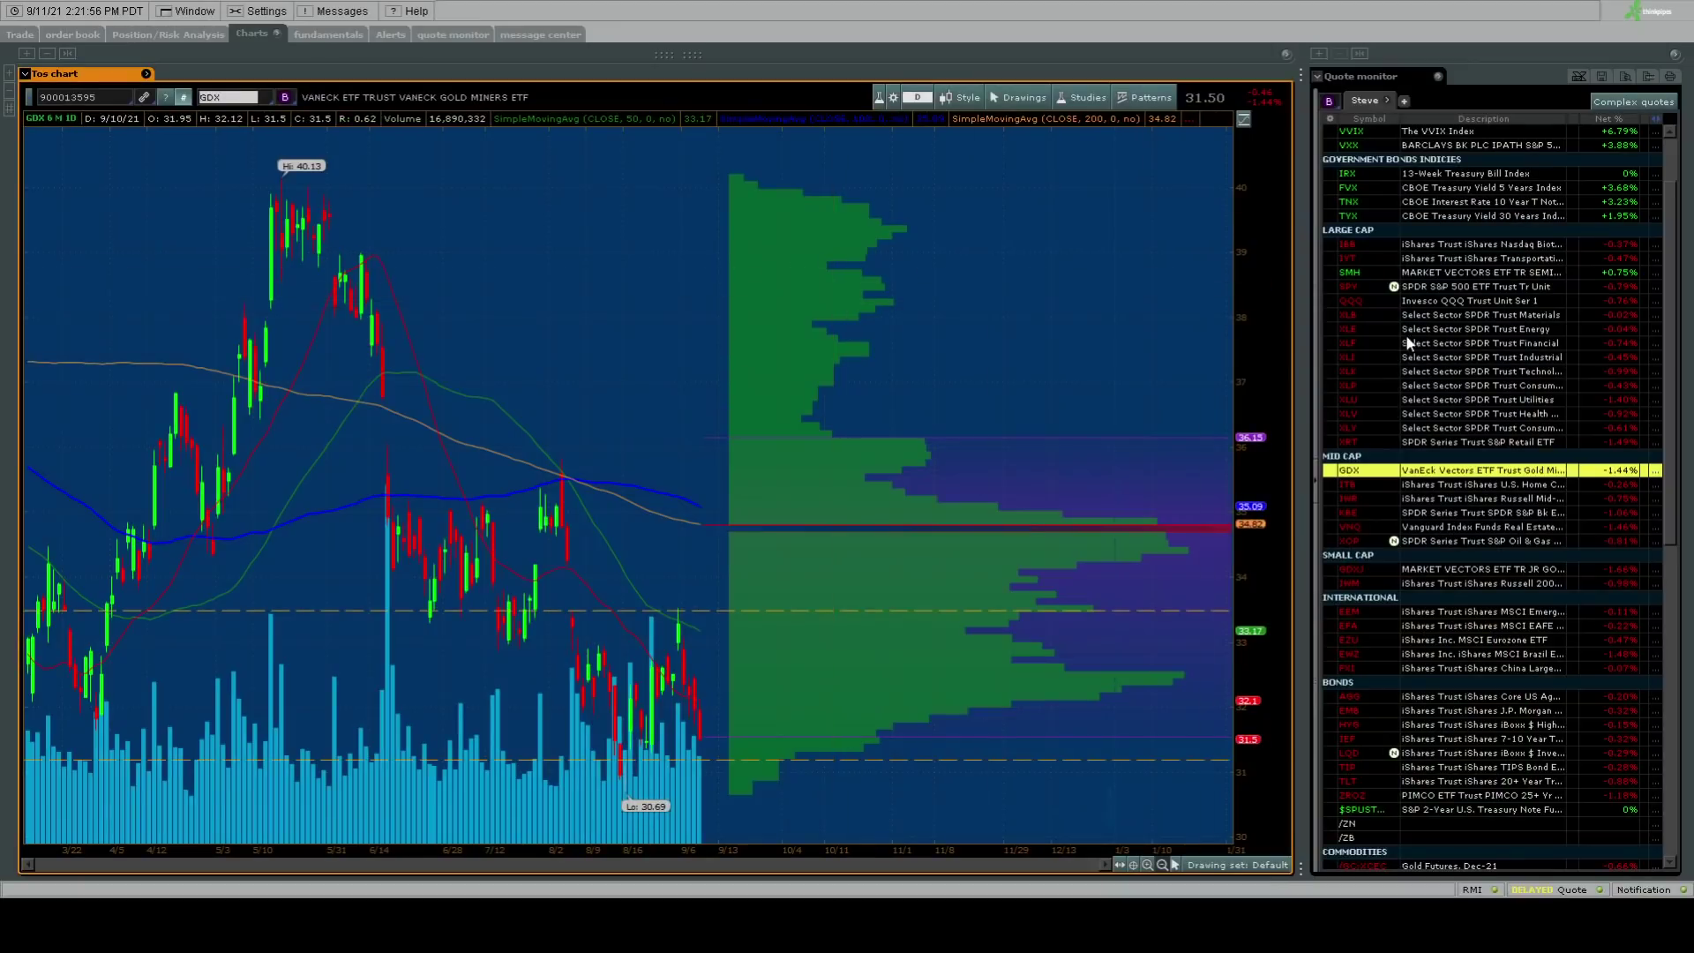
Review EEM over one year and HYG over one and two years, returning the HYG chart to six months.
left_click(1442, 612)
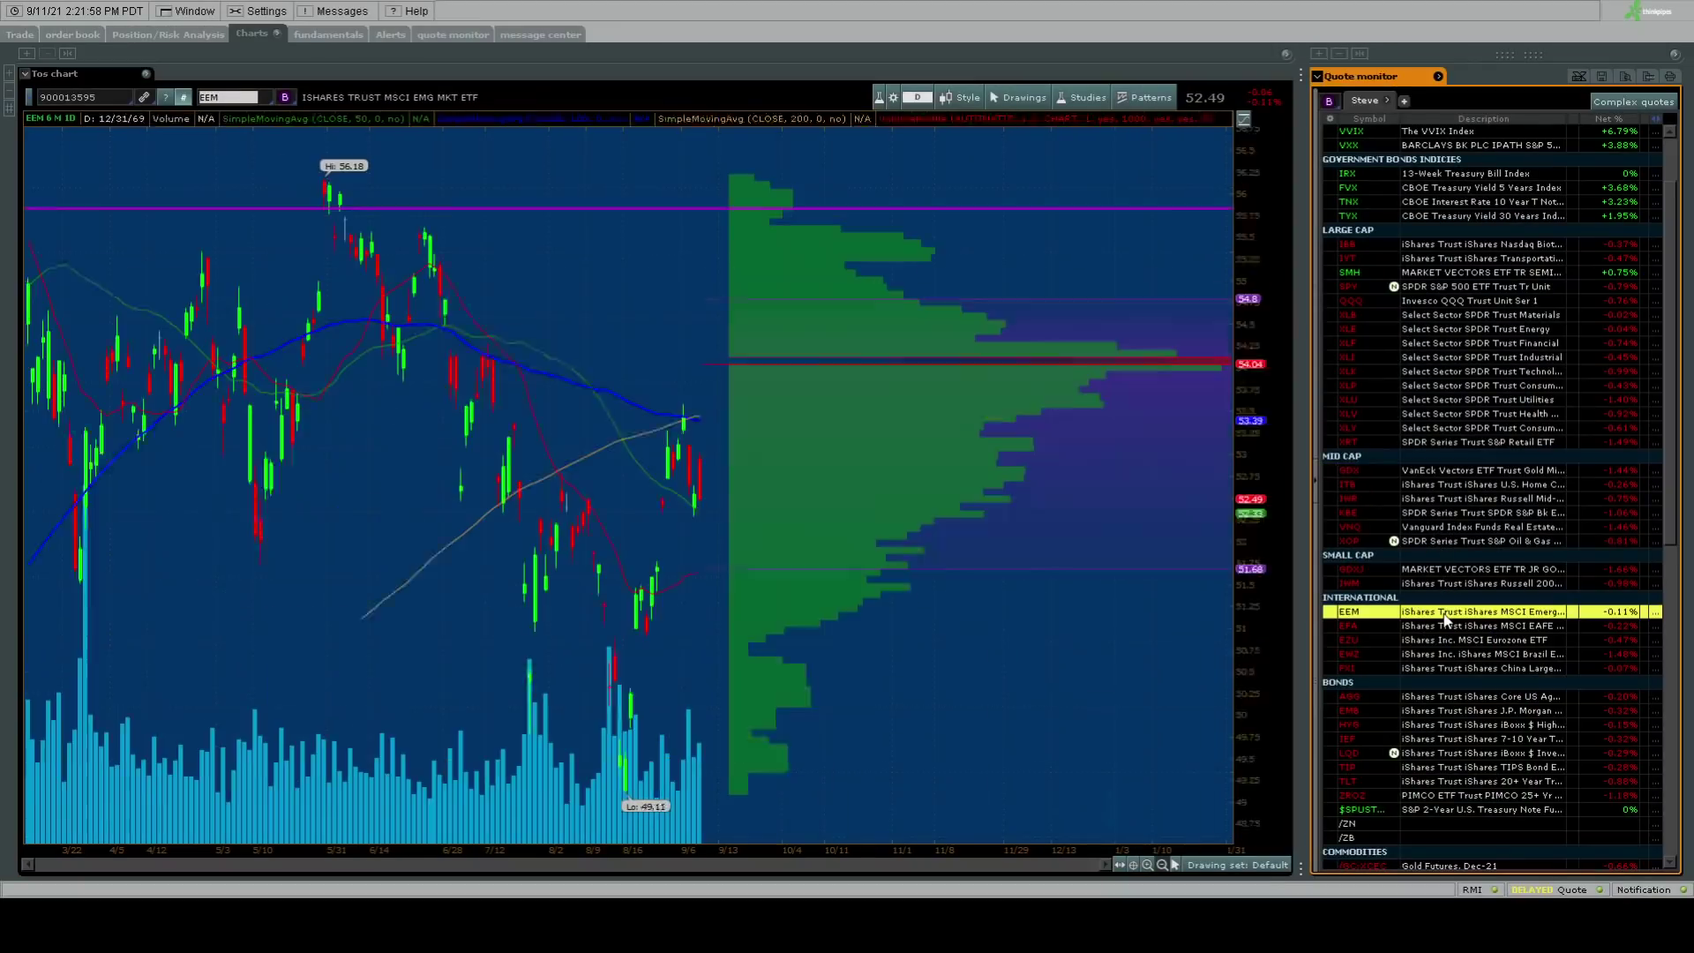
left_click(920, 98)
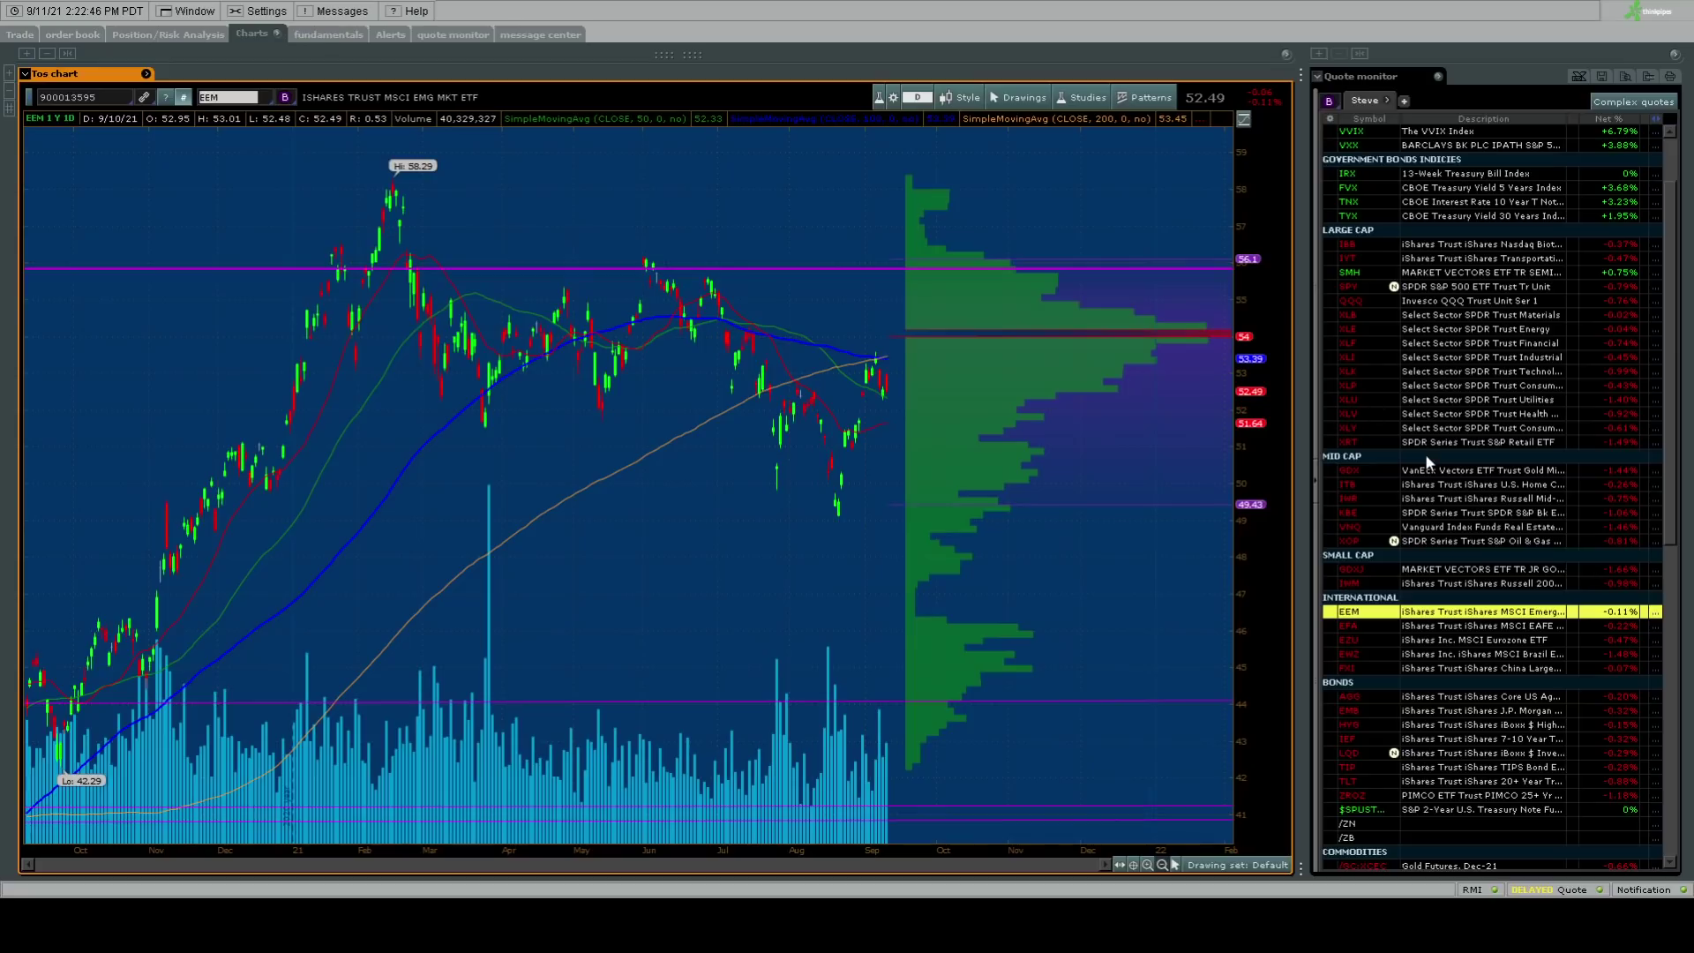
left_click(1429, 724)
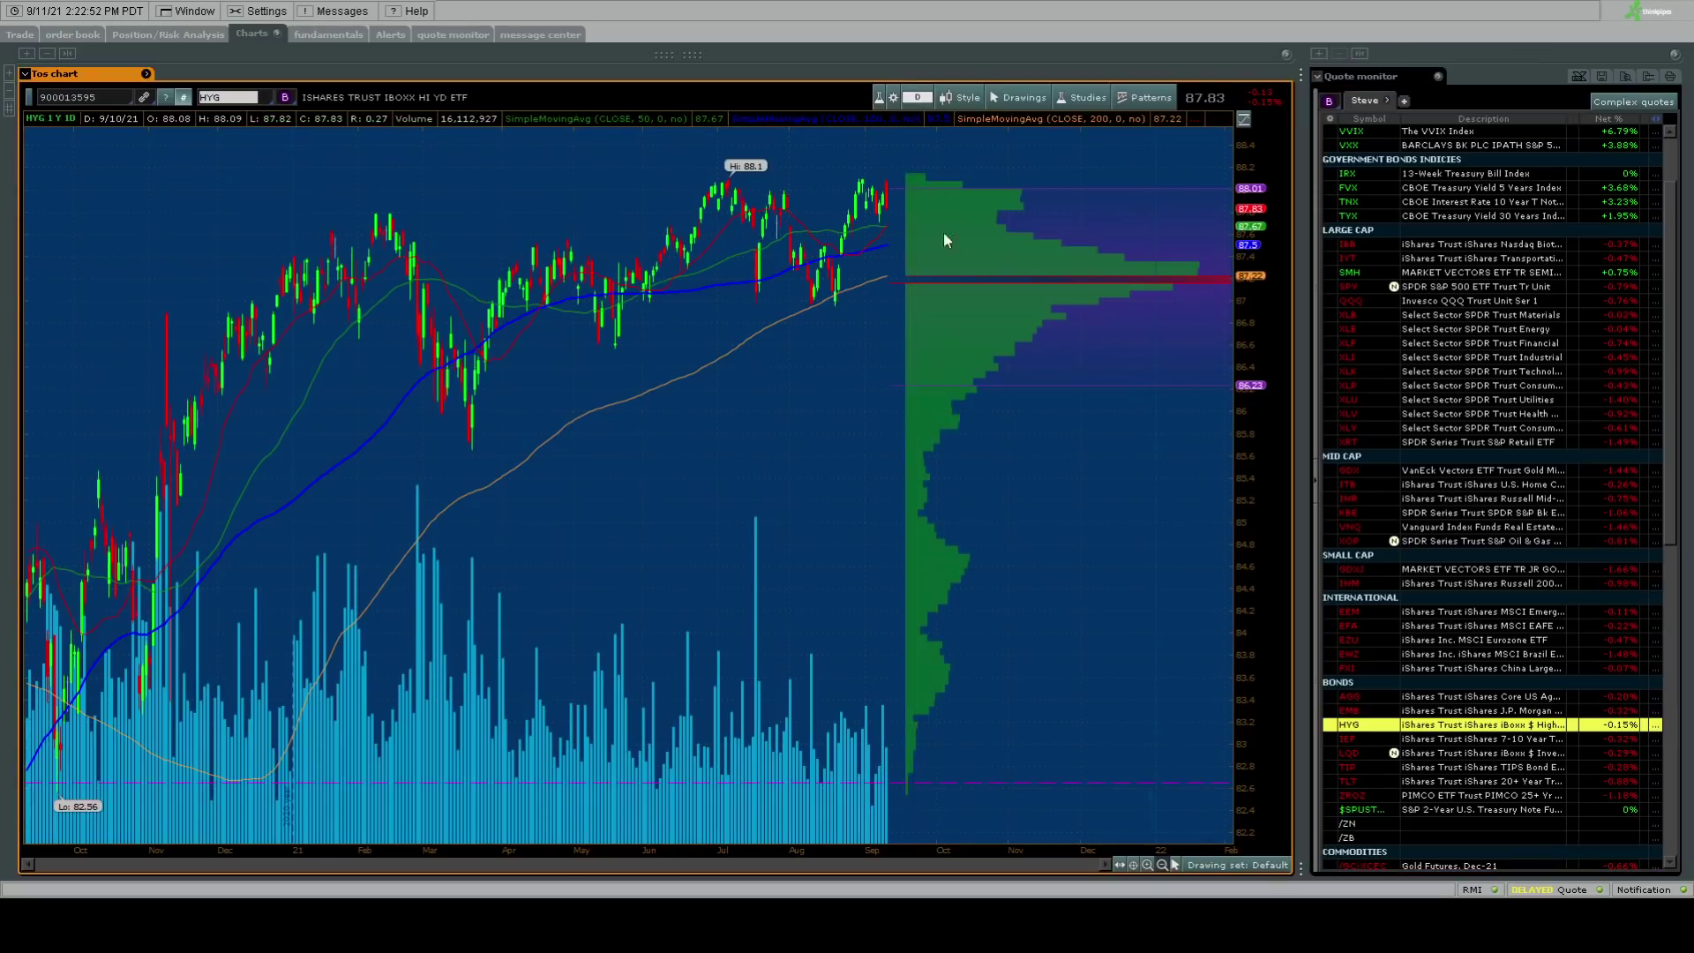
scroll(970, 310, "down", 3)
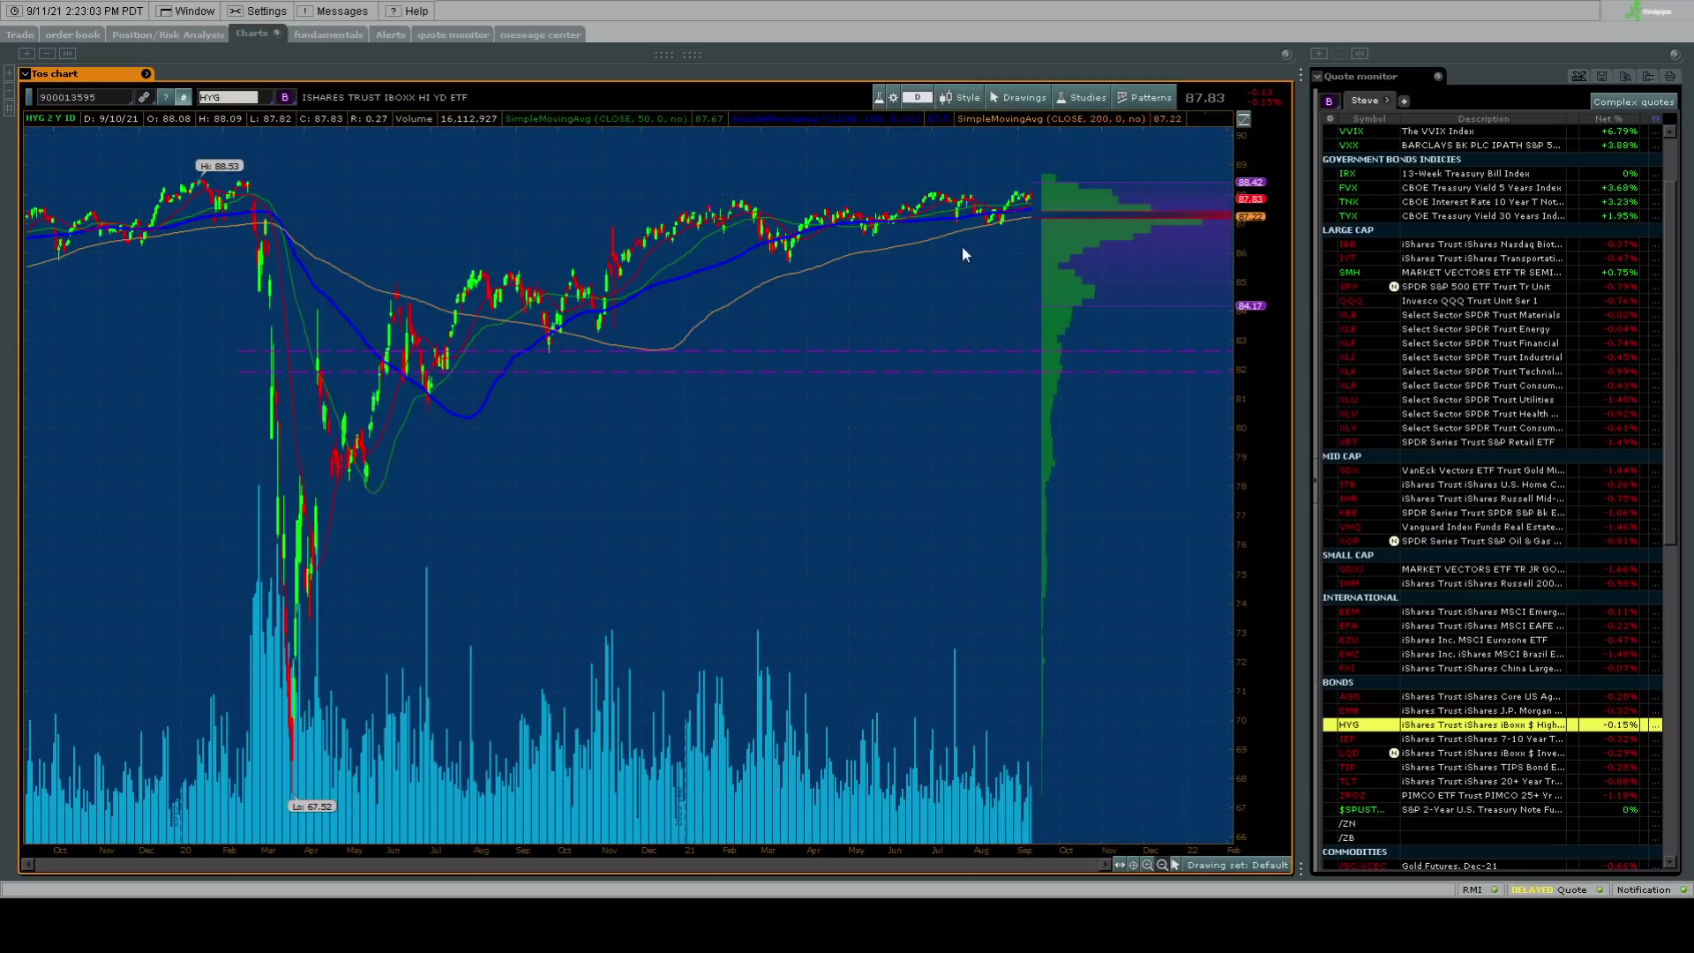
scroll(974, 295, "up", 3)
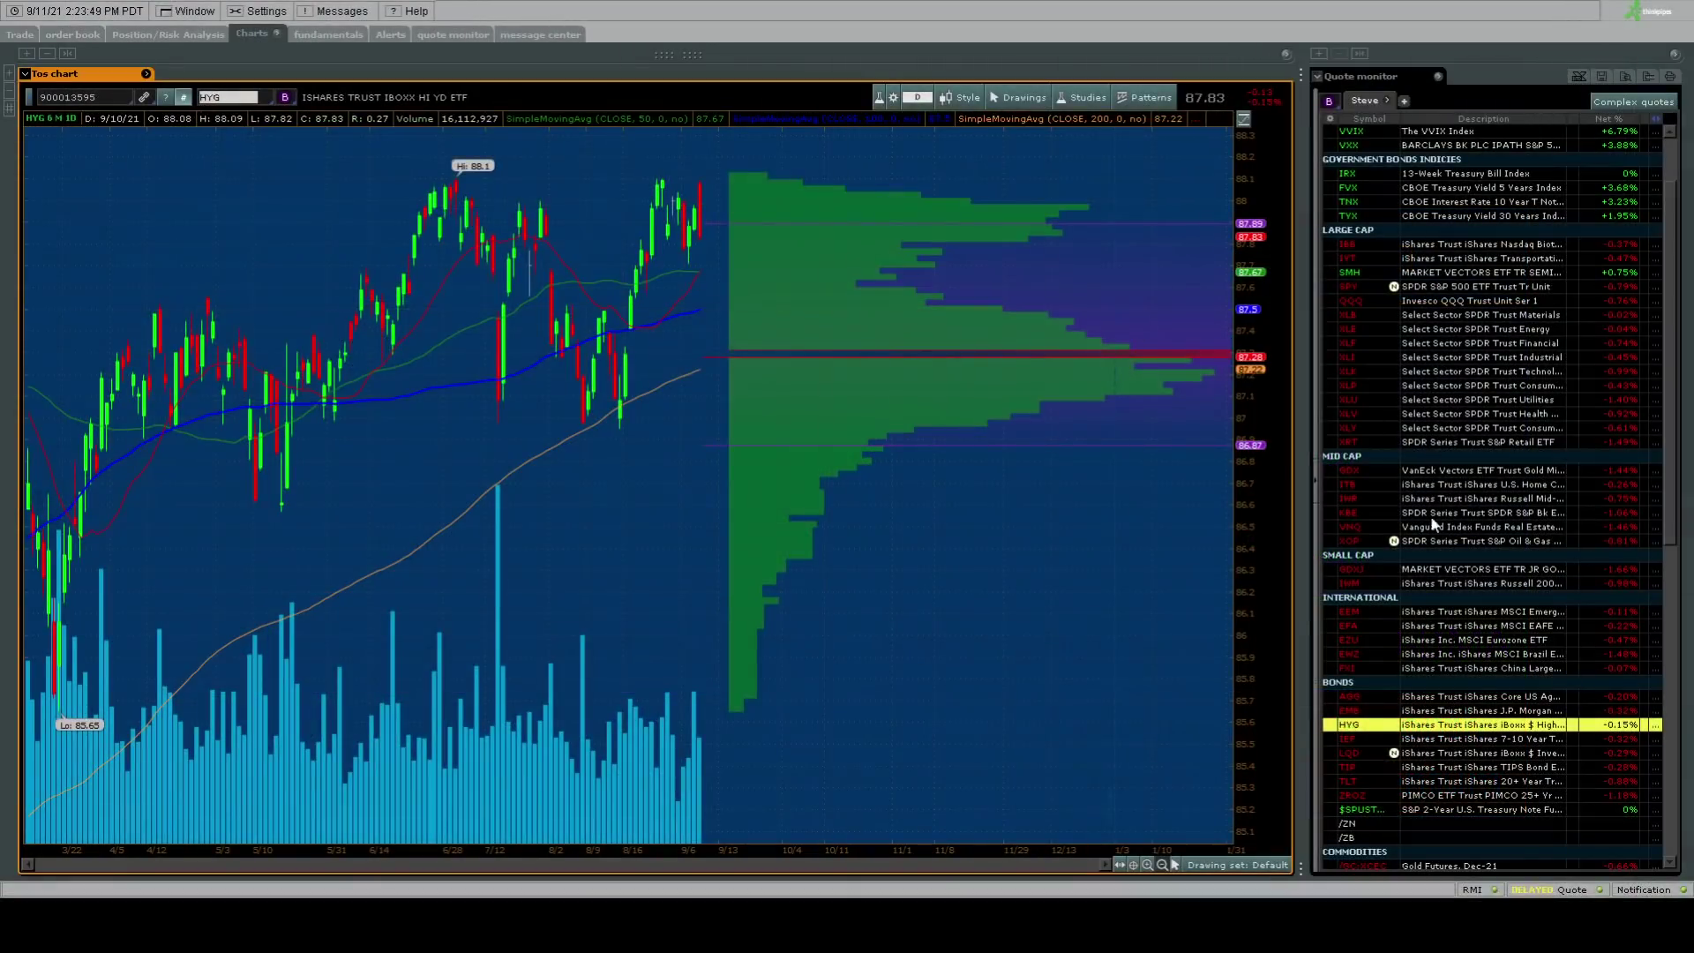
Load the 20+ year Treasury bond ETF TLT and examine its triangle pattern on the 2-hour chart.
left_click(1471, 781)
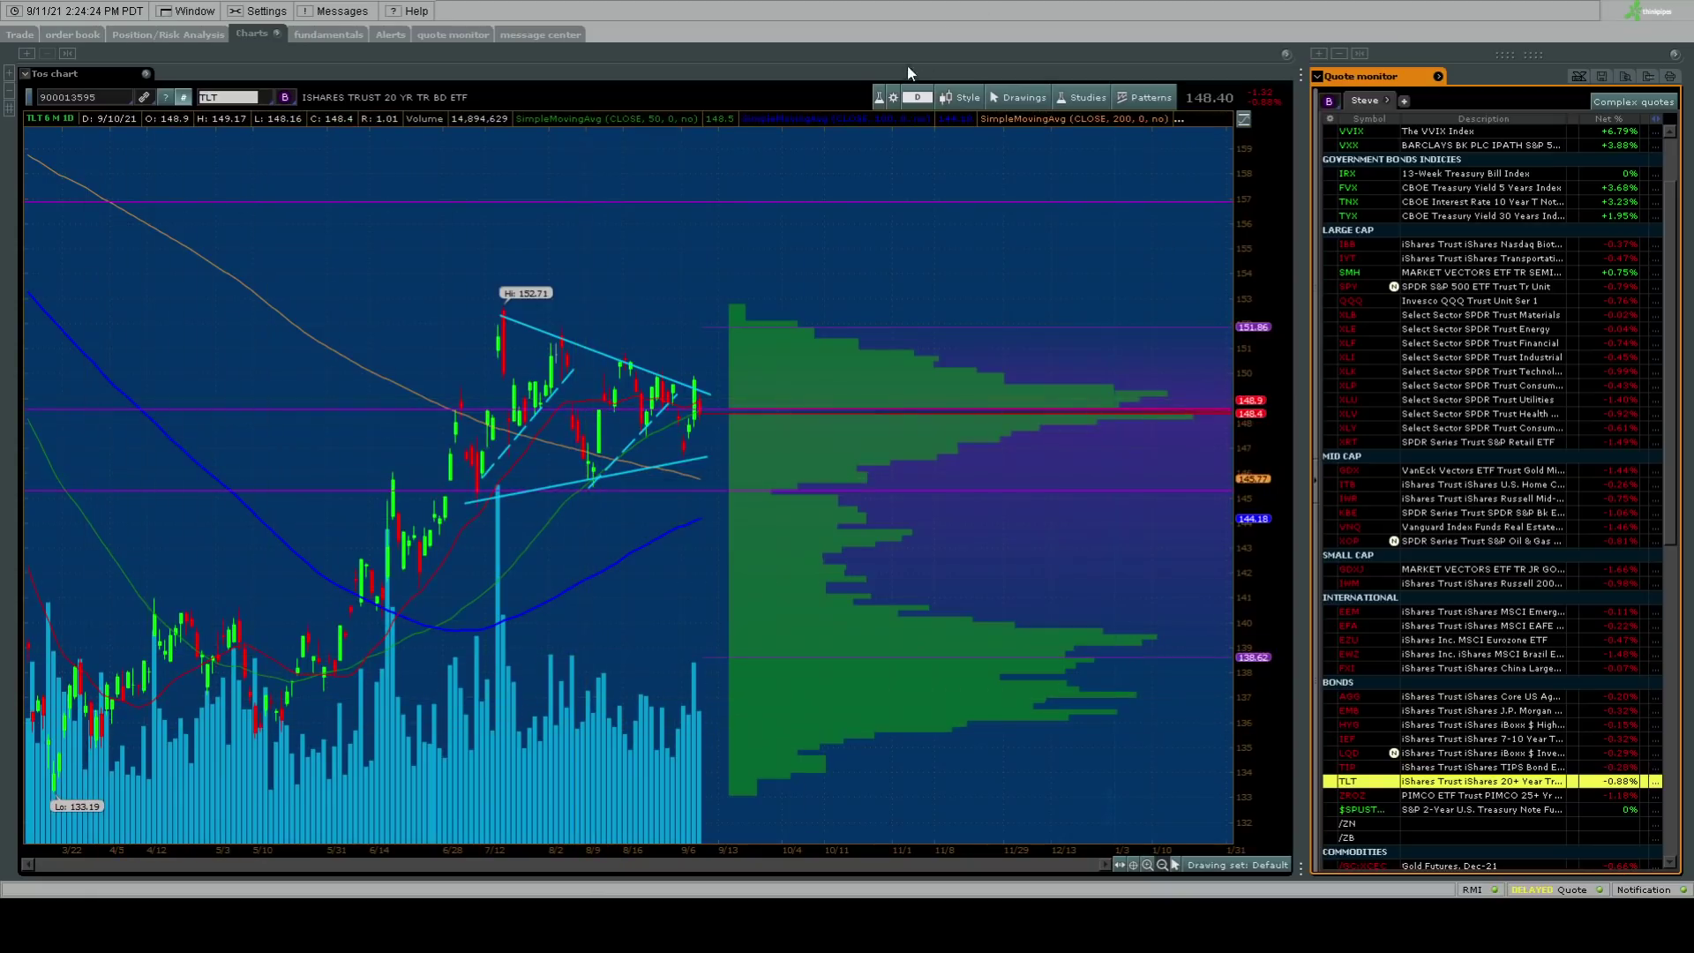
left_click(922, 104)
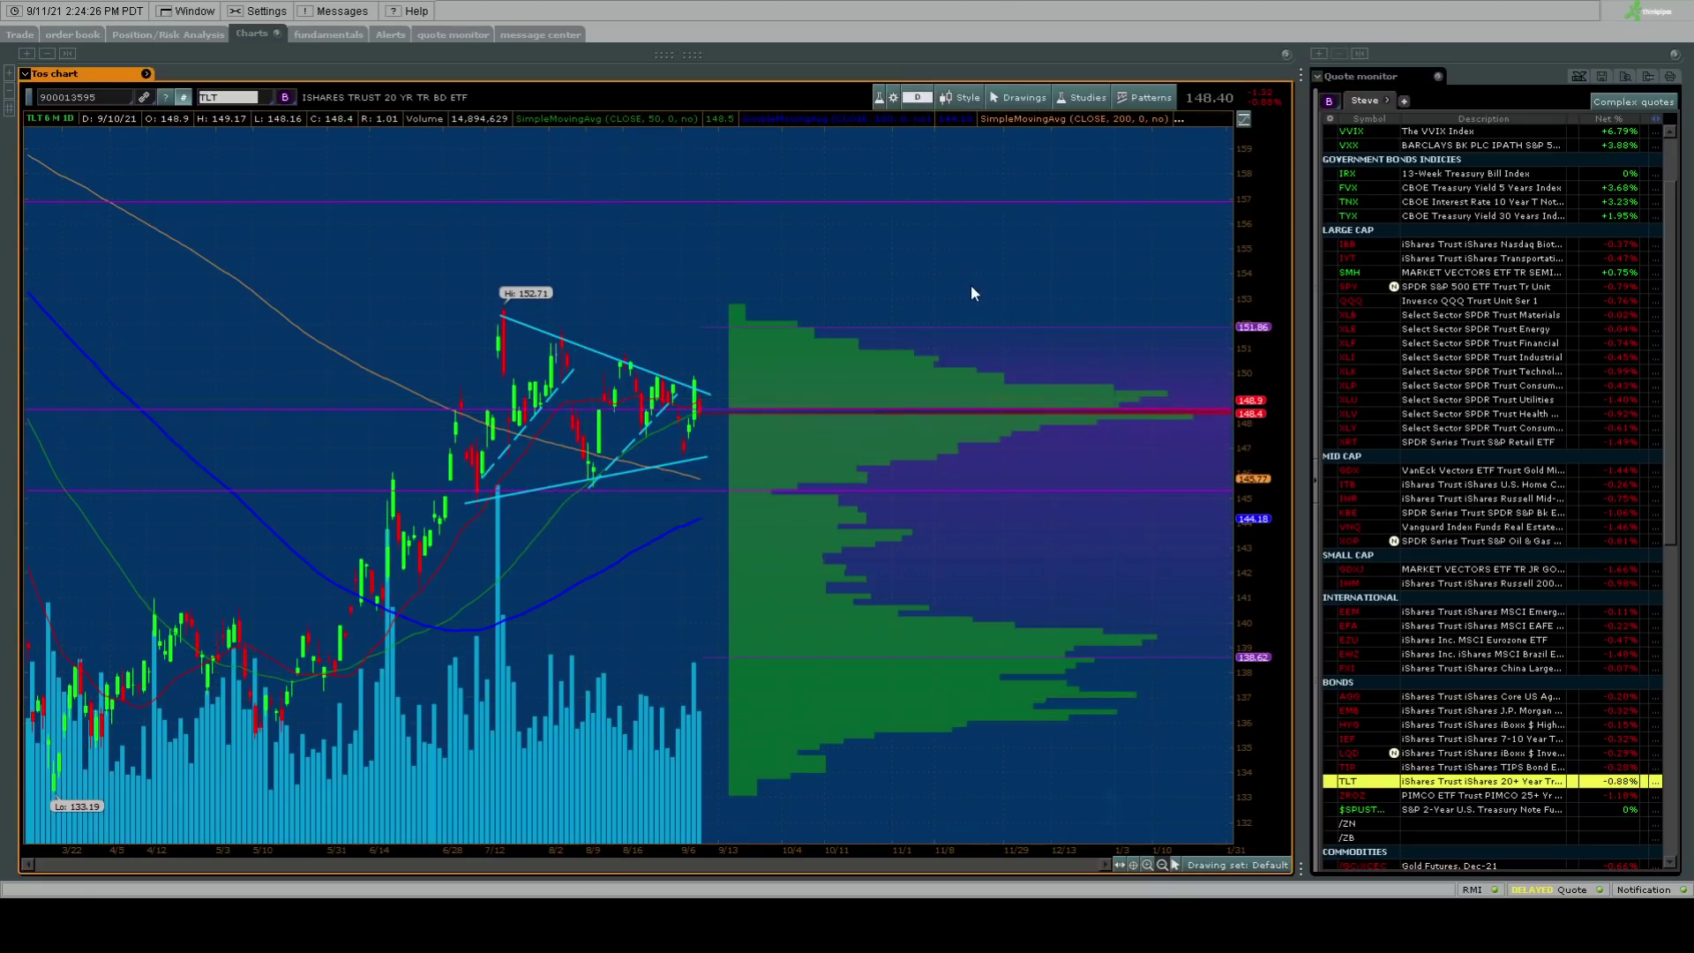
scroll(971, 293, "down", 2)
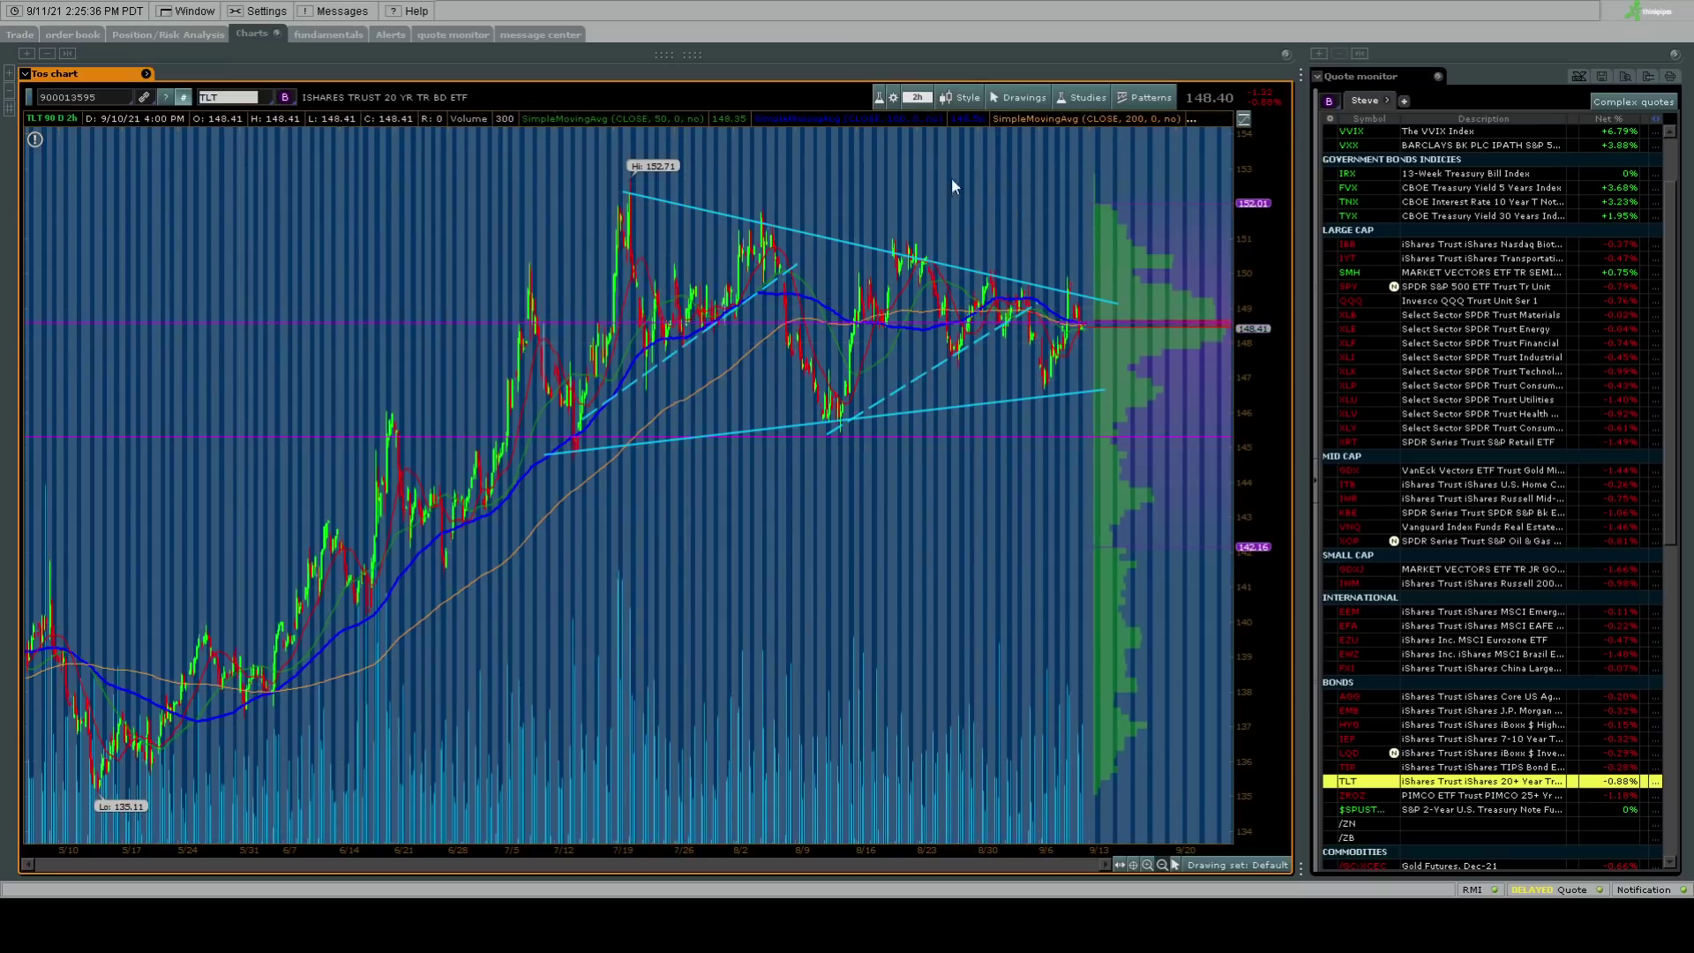
Review TLT on the 1-hour and 30-minute charts, and return it to the six-month daily chart.
key("ctrl+1")
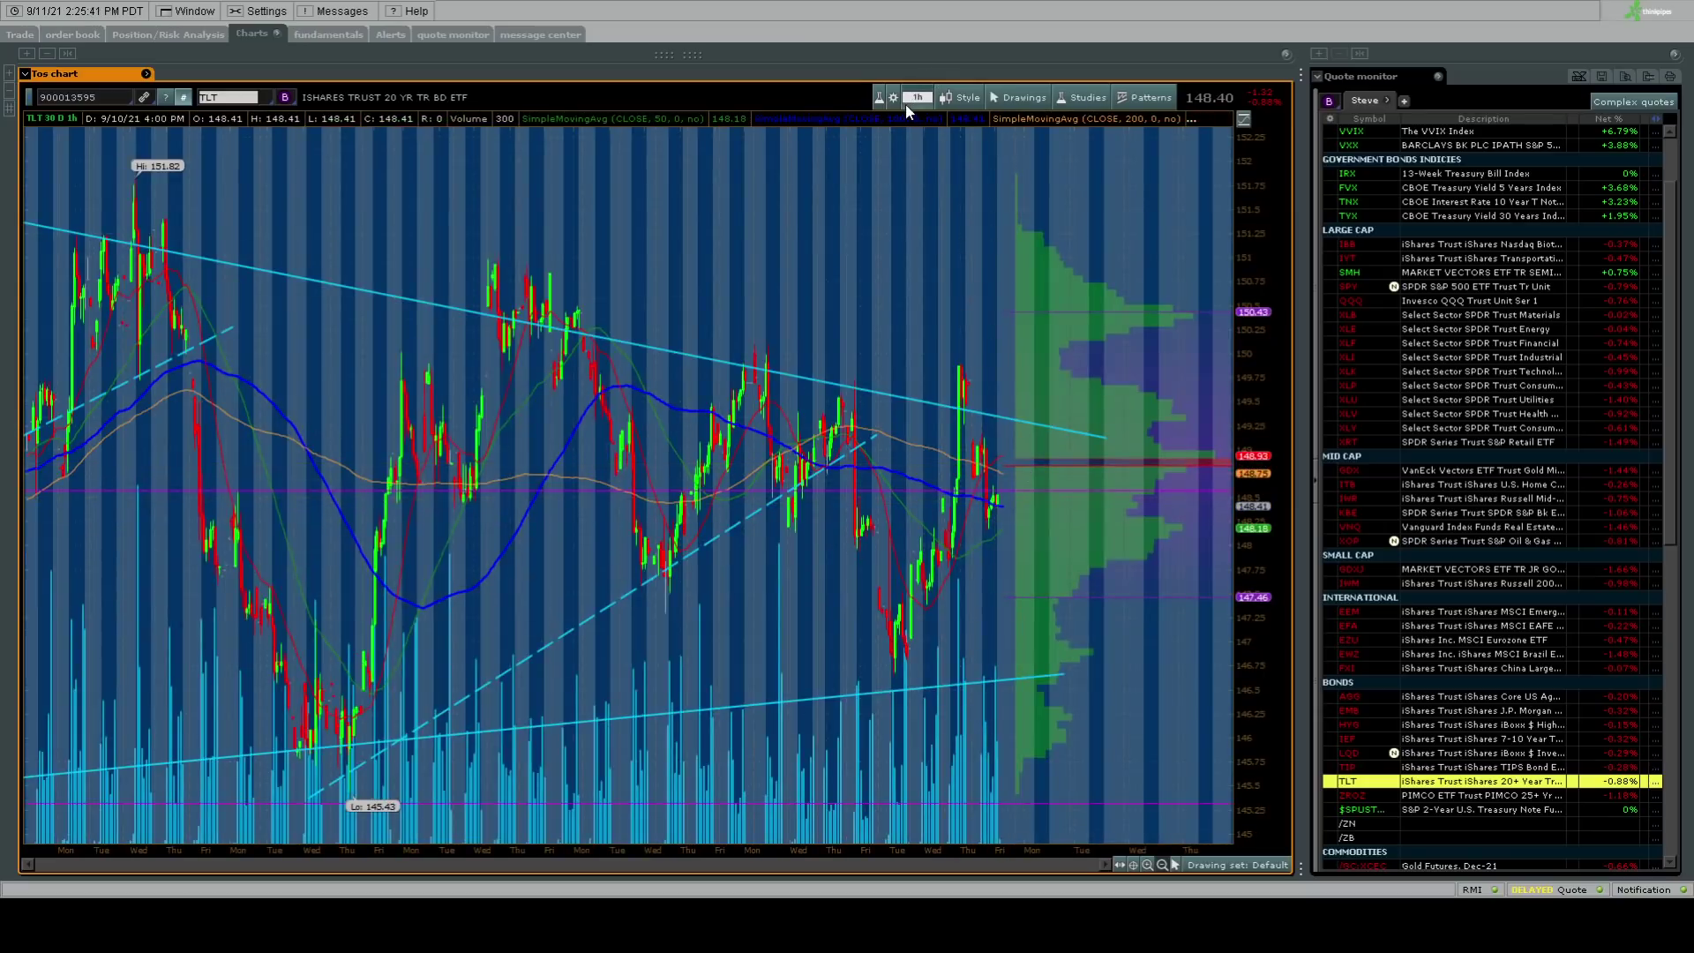
key("ctrl+2")
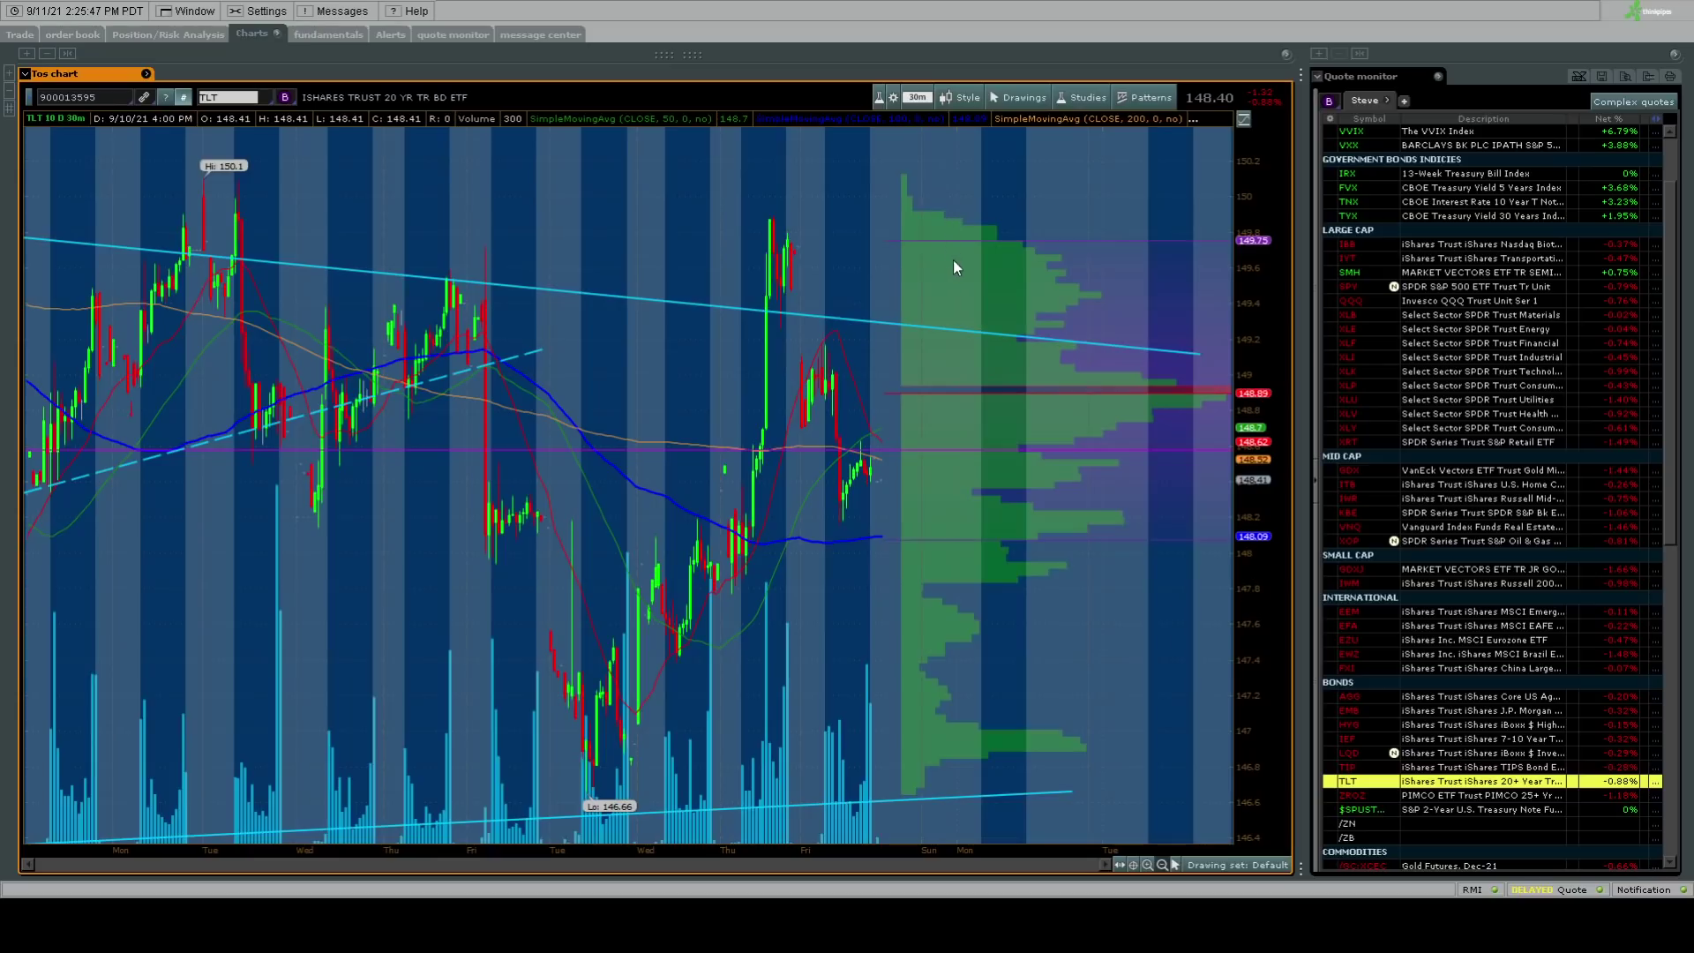
key("ctrl+3")
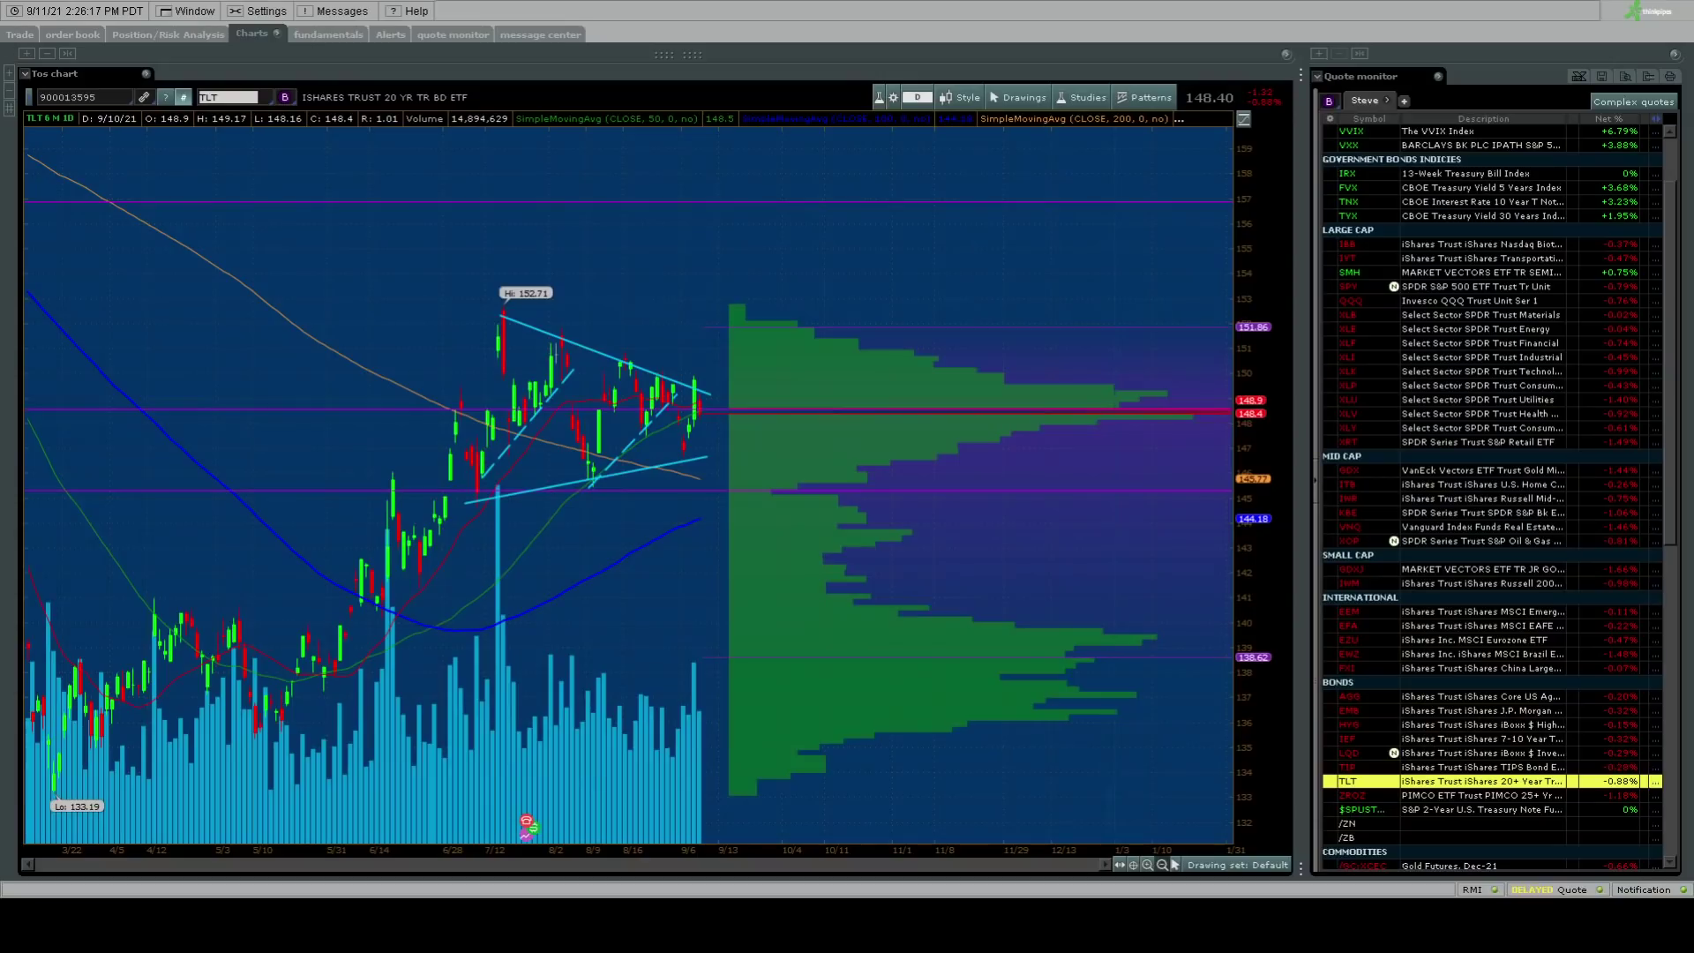
Load the December 2021 gold futures and examine the daily chart over two years, returning it to six months.
scroll(1463, 600, "down", 4)
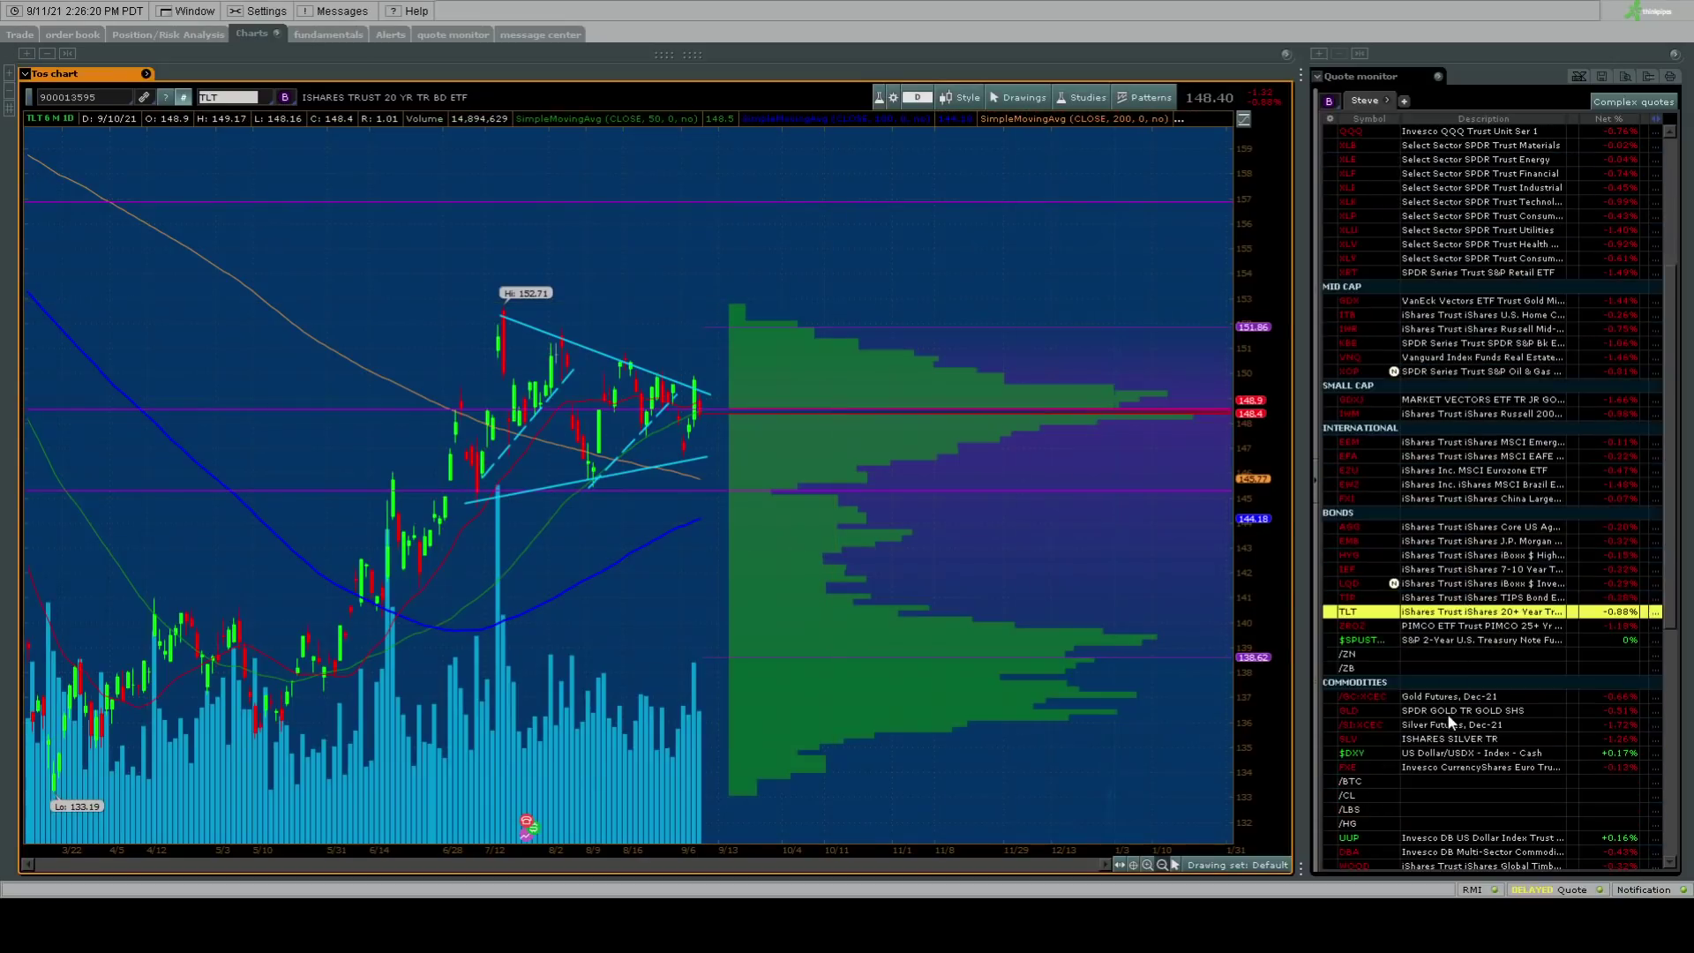
left_click(1425, 698)
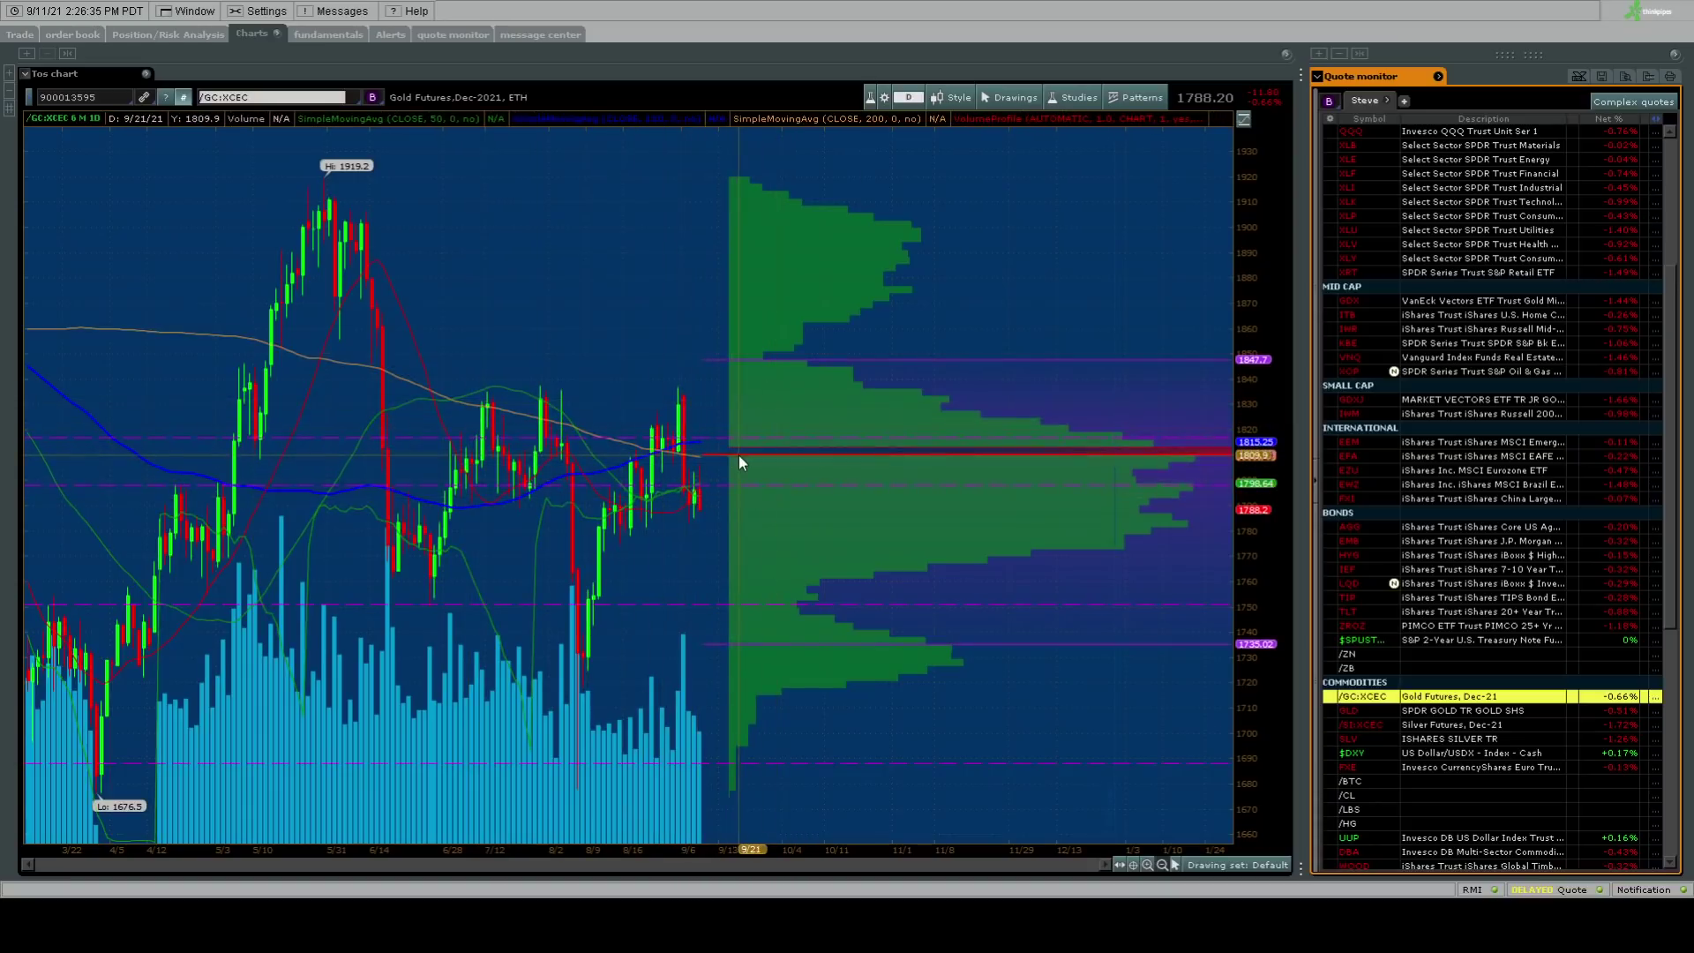
left_click(910, 98)
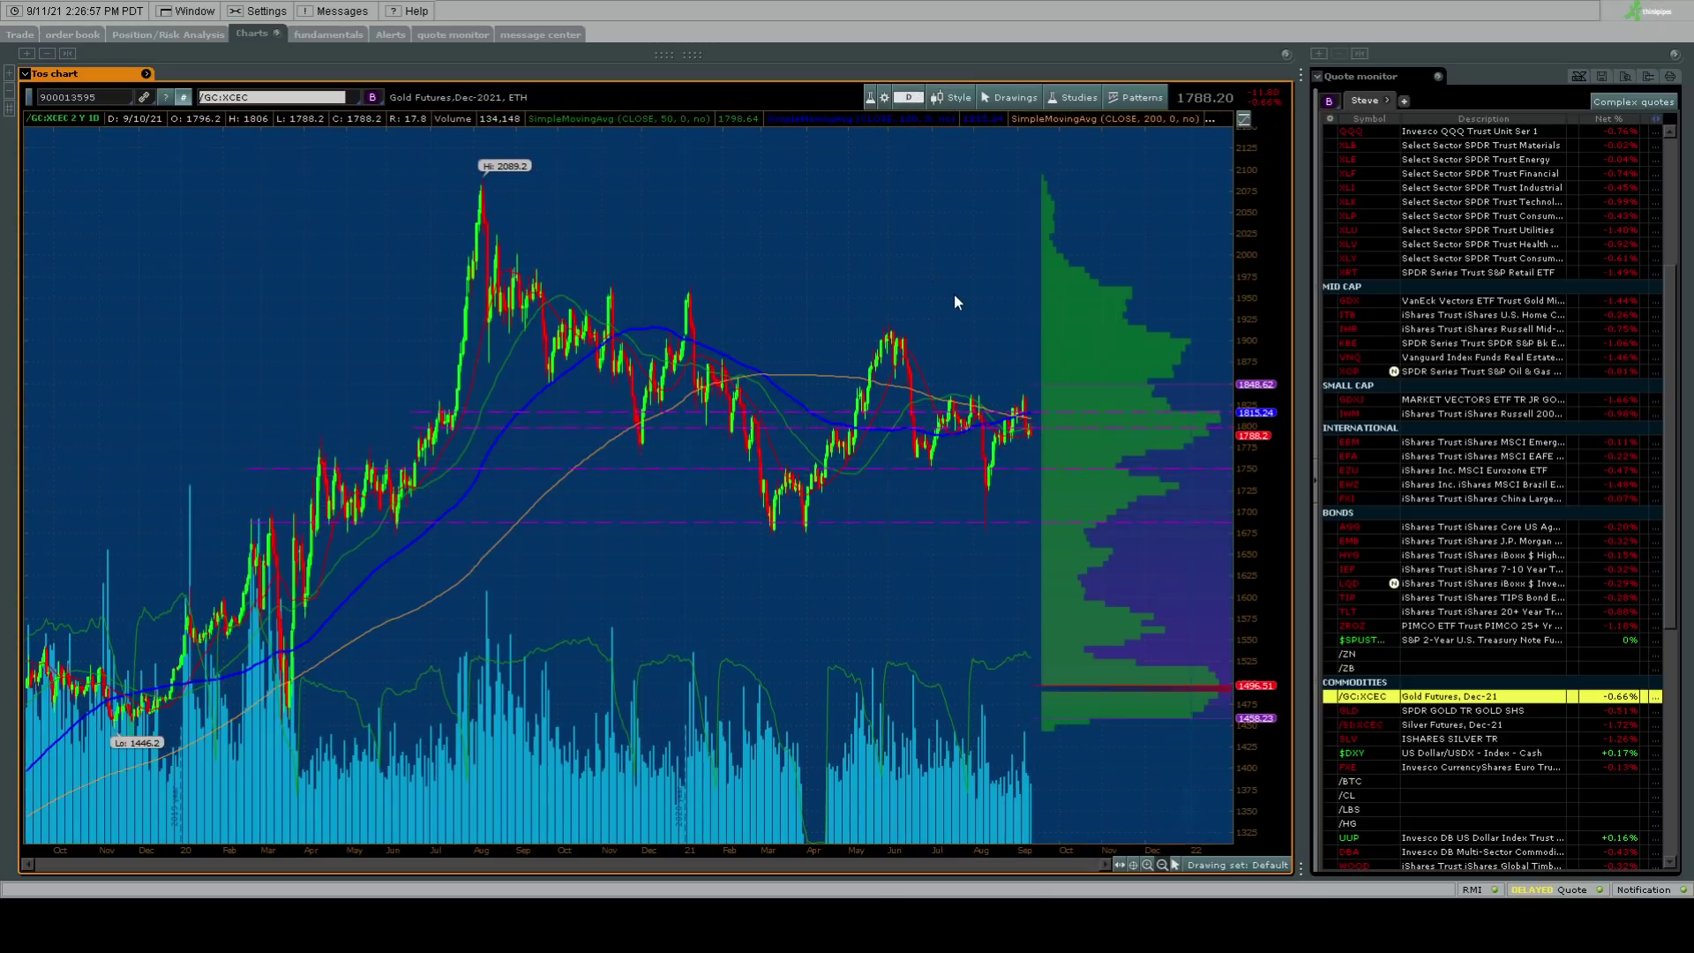
scroll(955, 301, "up", 3)
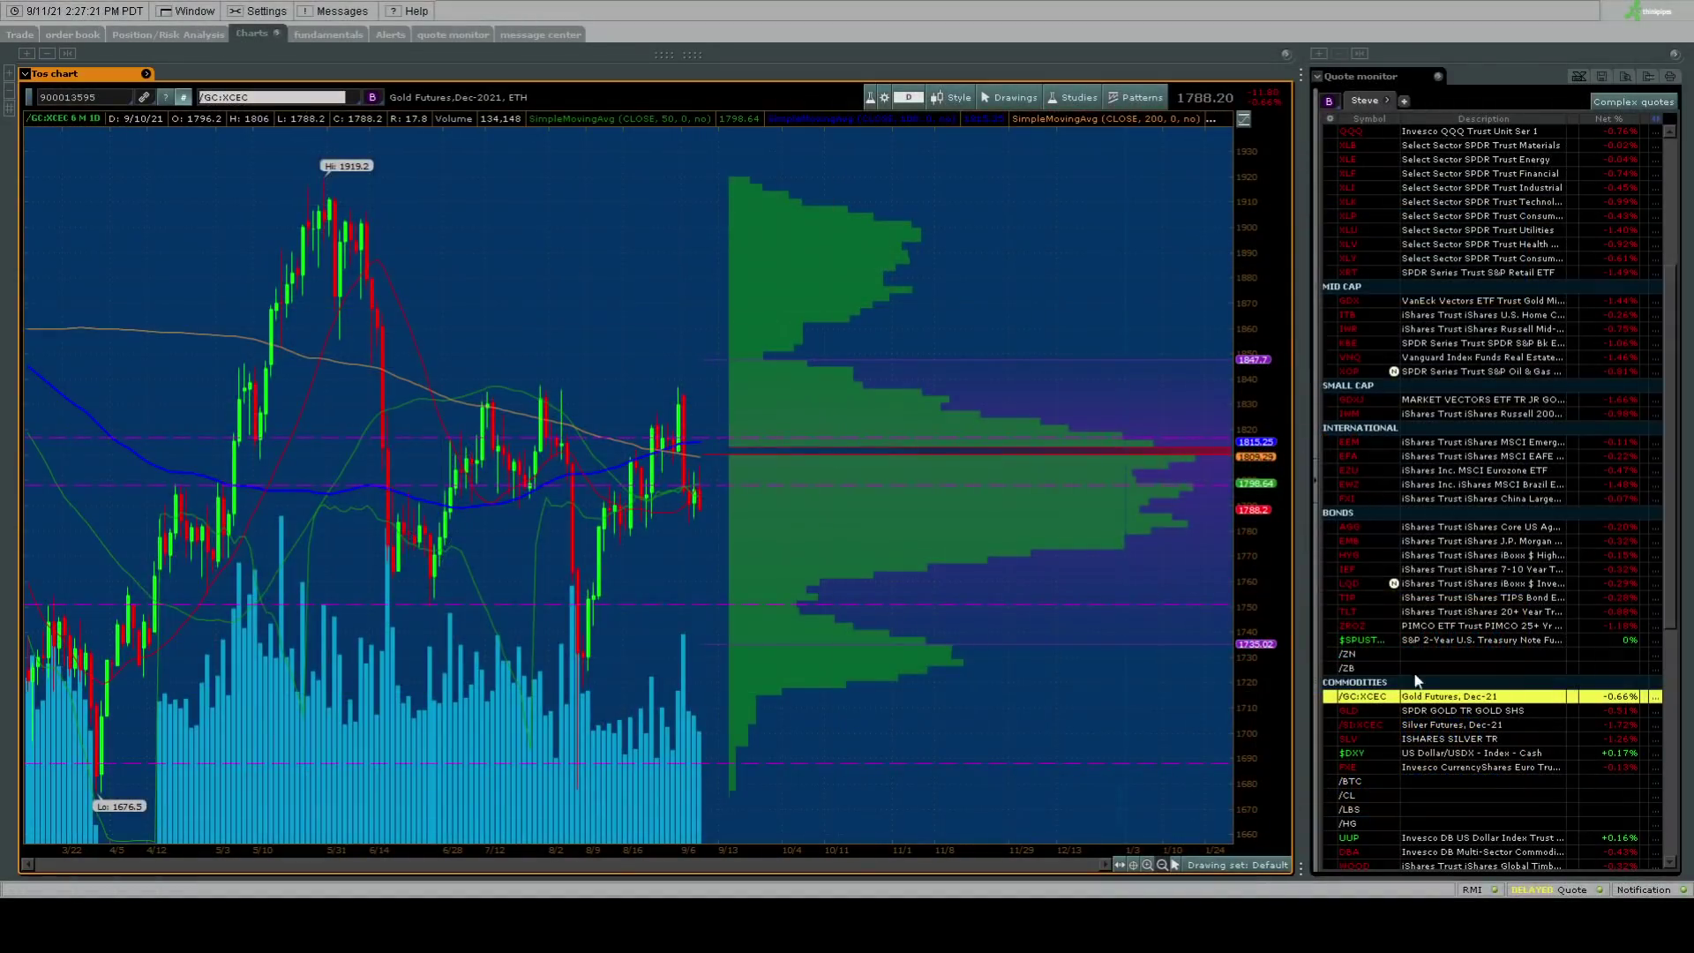
Load the December 2021 silver futures and review the daily chart over two years, returning it to six months.
left_click(1438, 725)
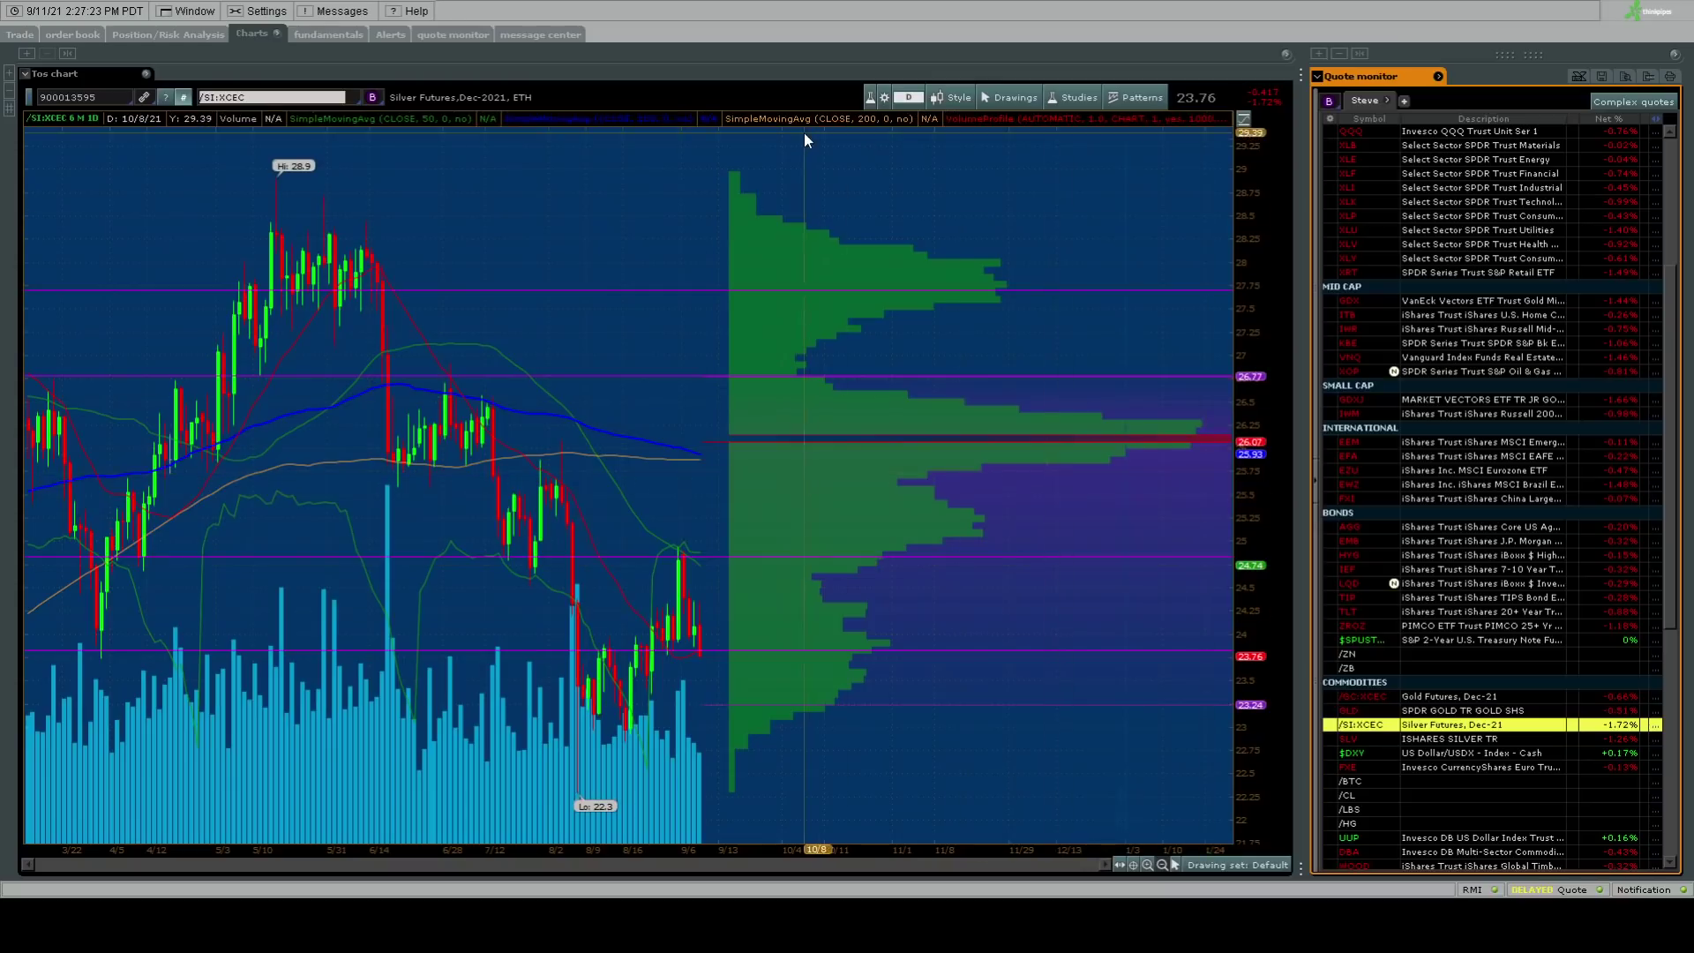
left_click(908, 104)
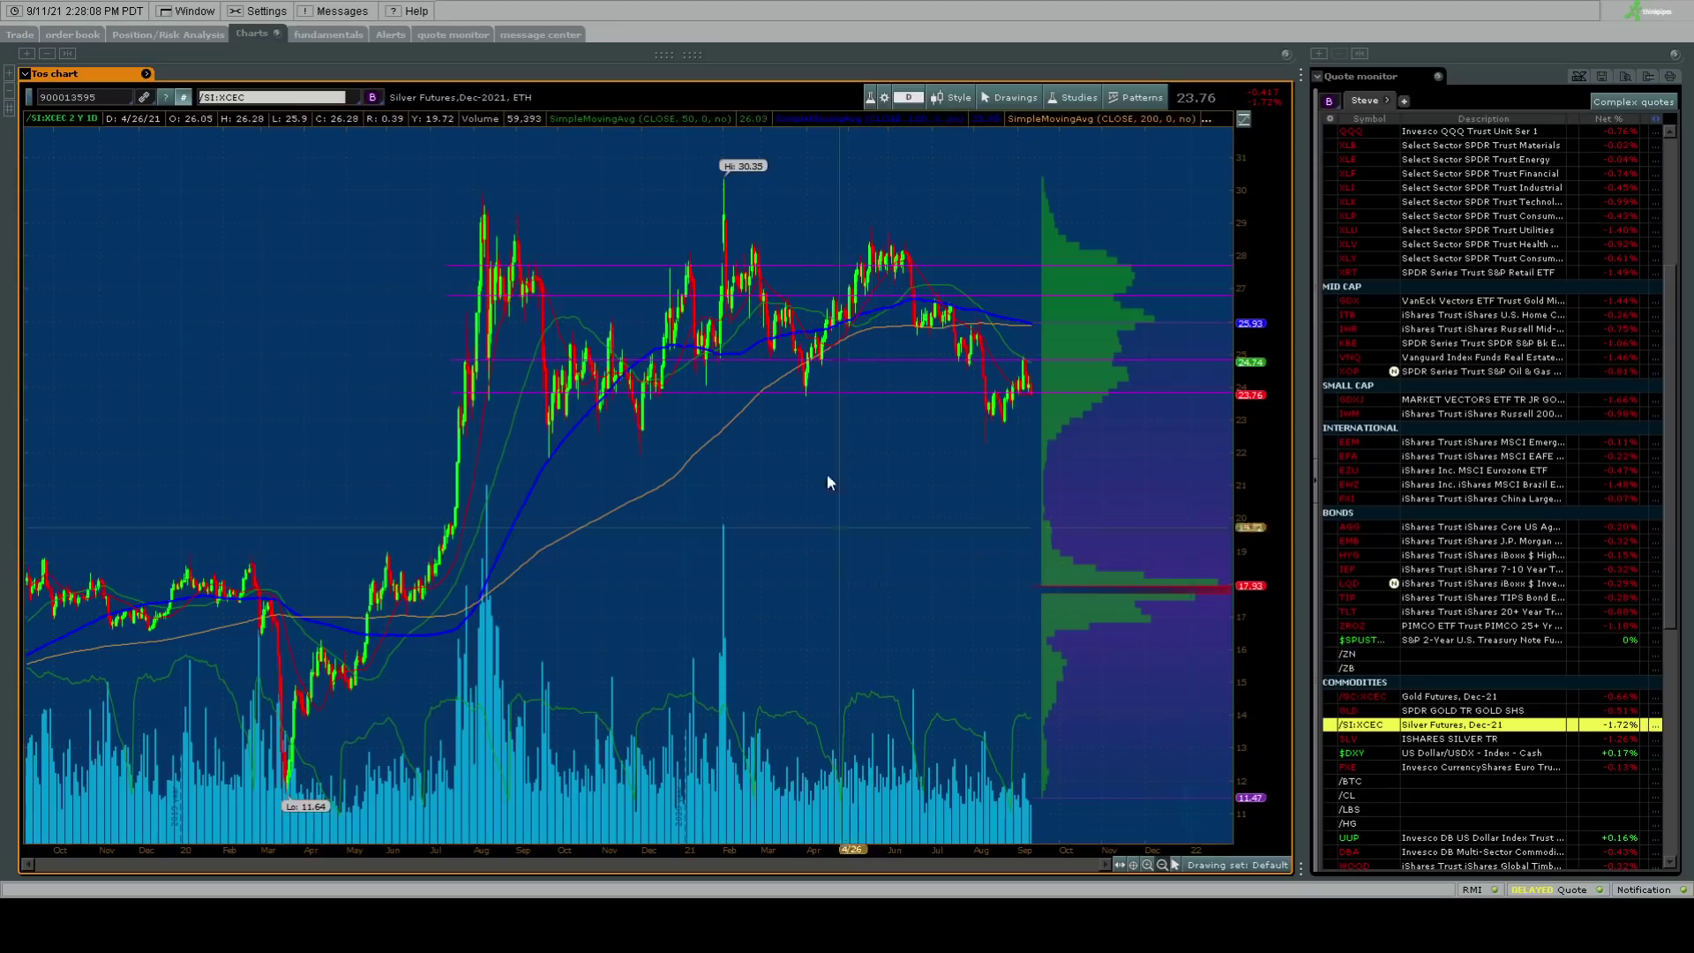
left_click(913, 100)
left_click(957, 286)
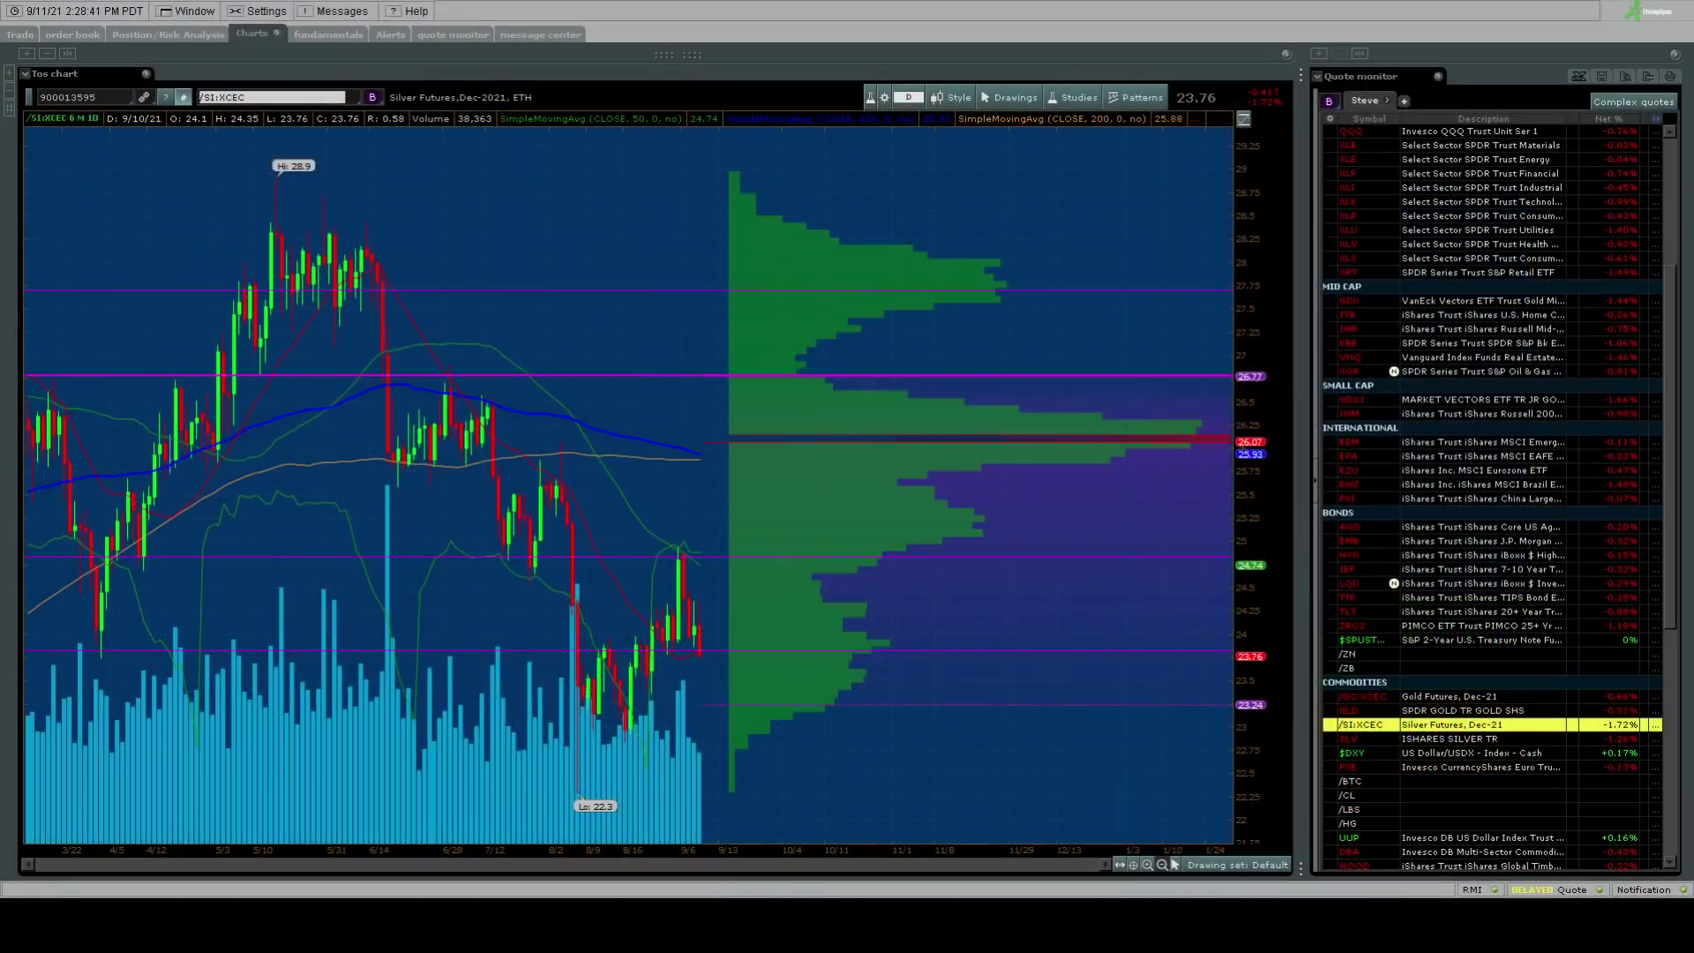
left_click(826, 240)
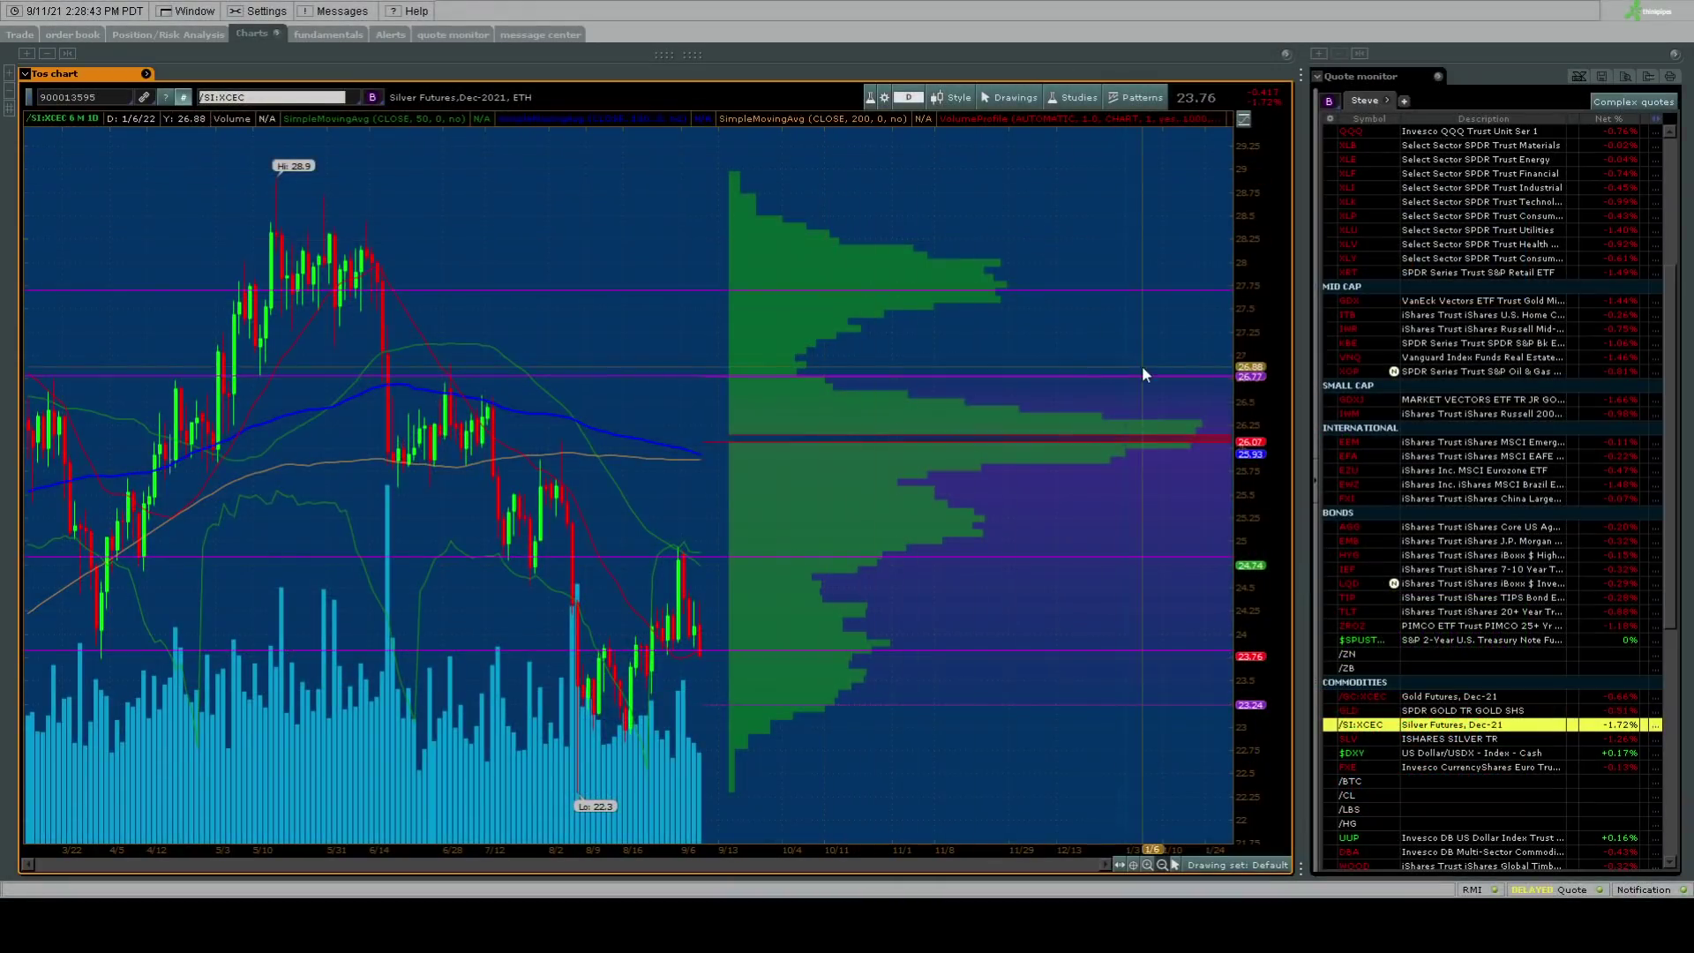
Load the US Dollar index $DXY and examine its daily chart over six months and one year.
left_click(1446, 754)
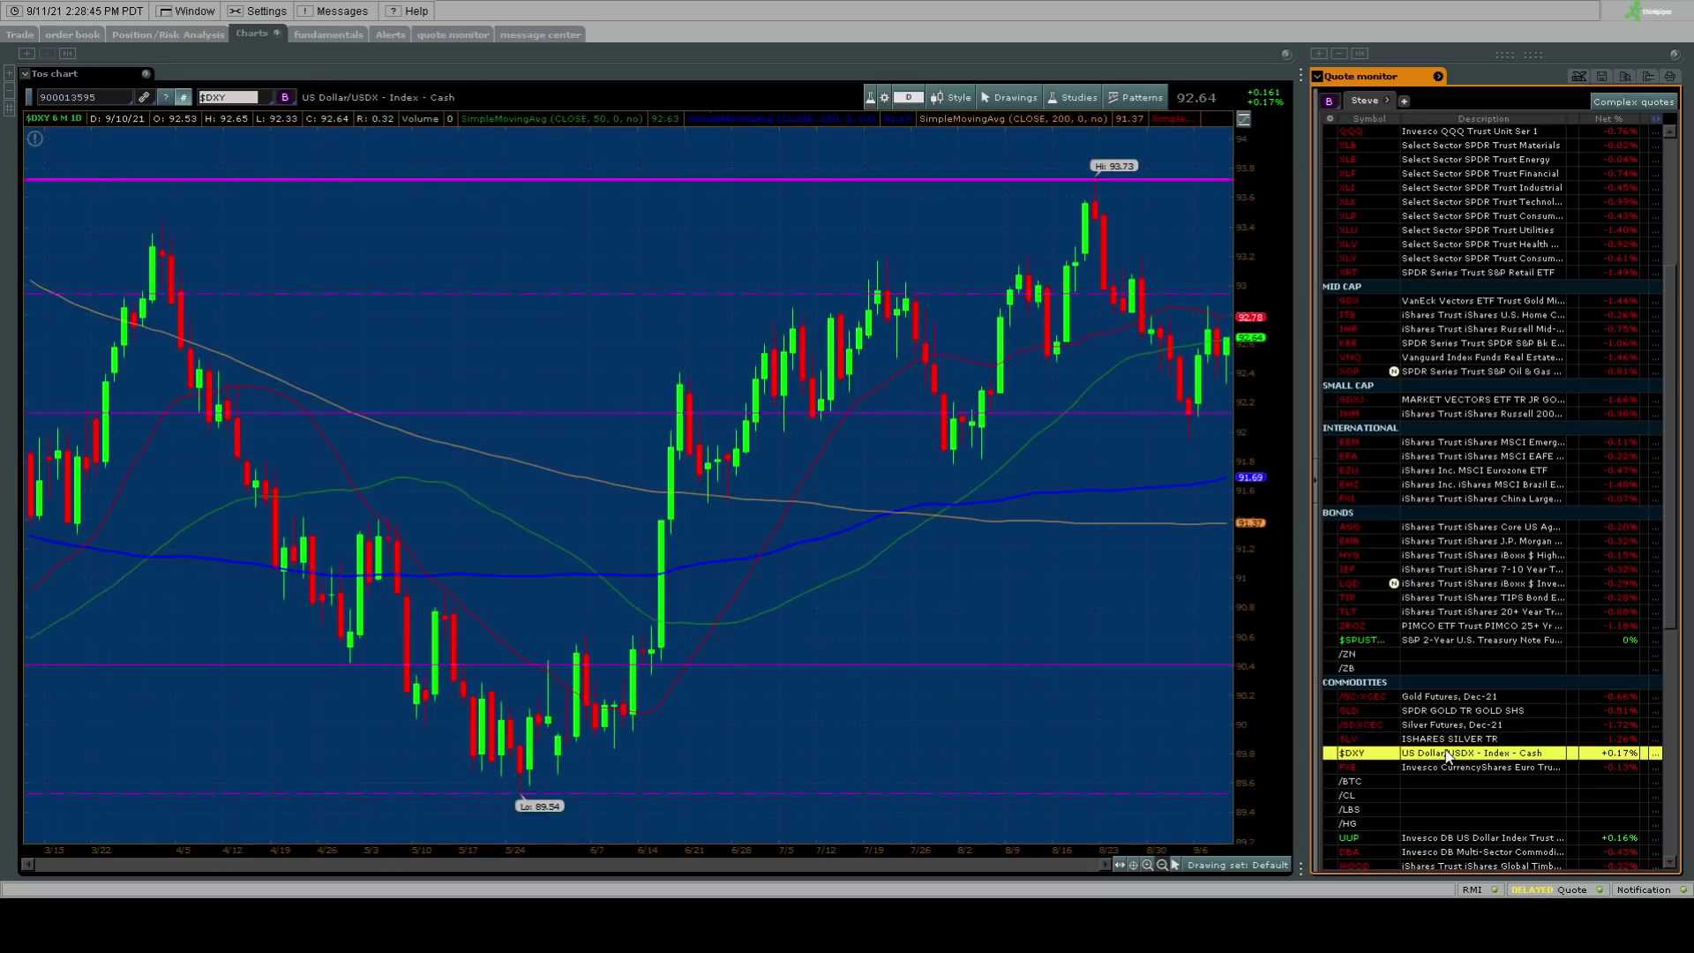
left_click(914, 103)
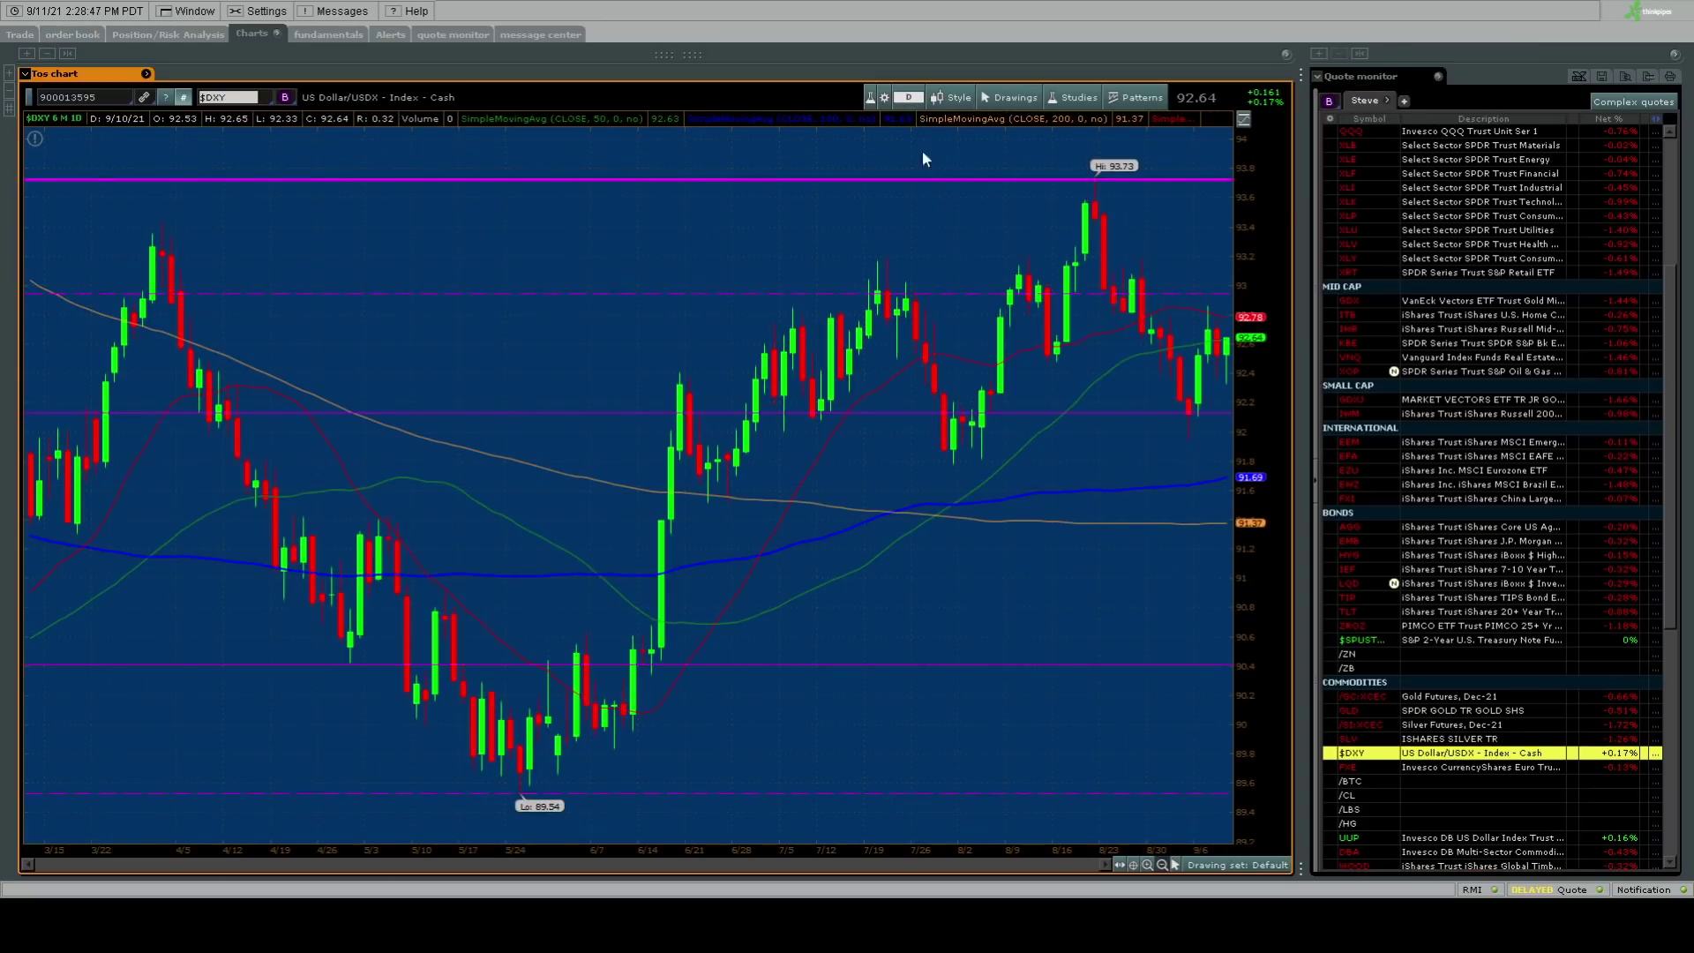
scroll(962, 293, "down", 3)
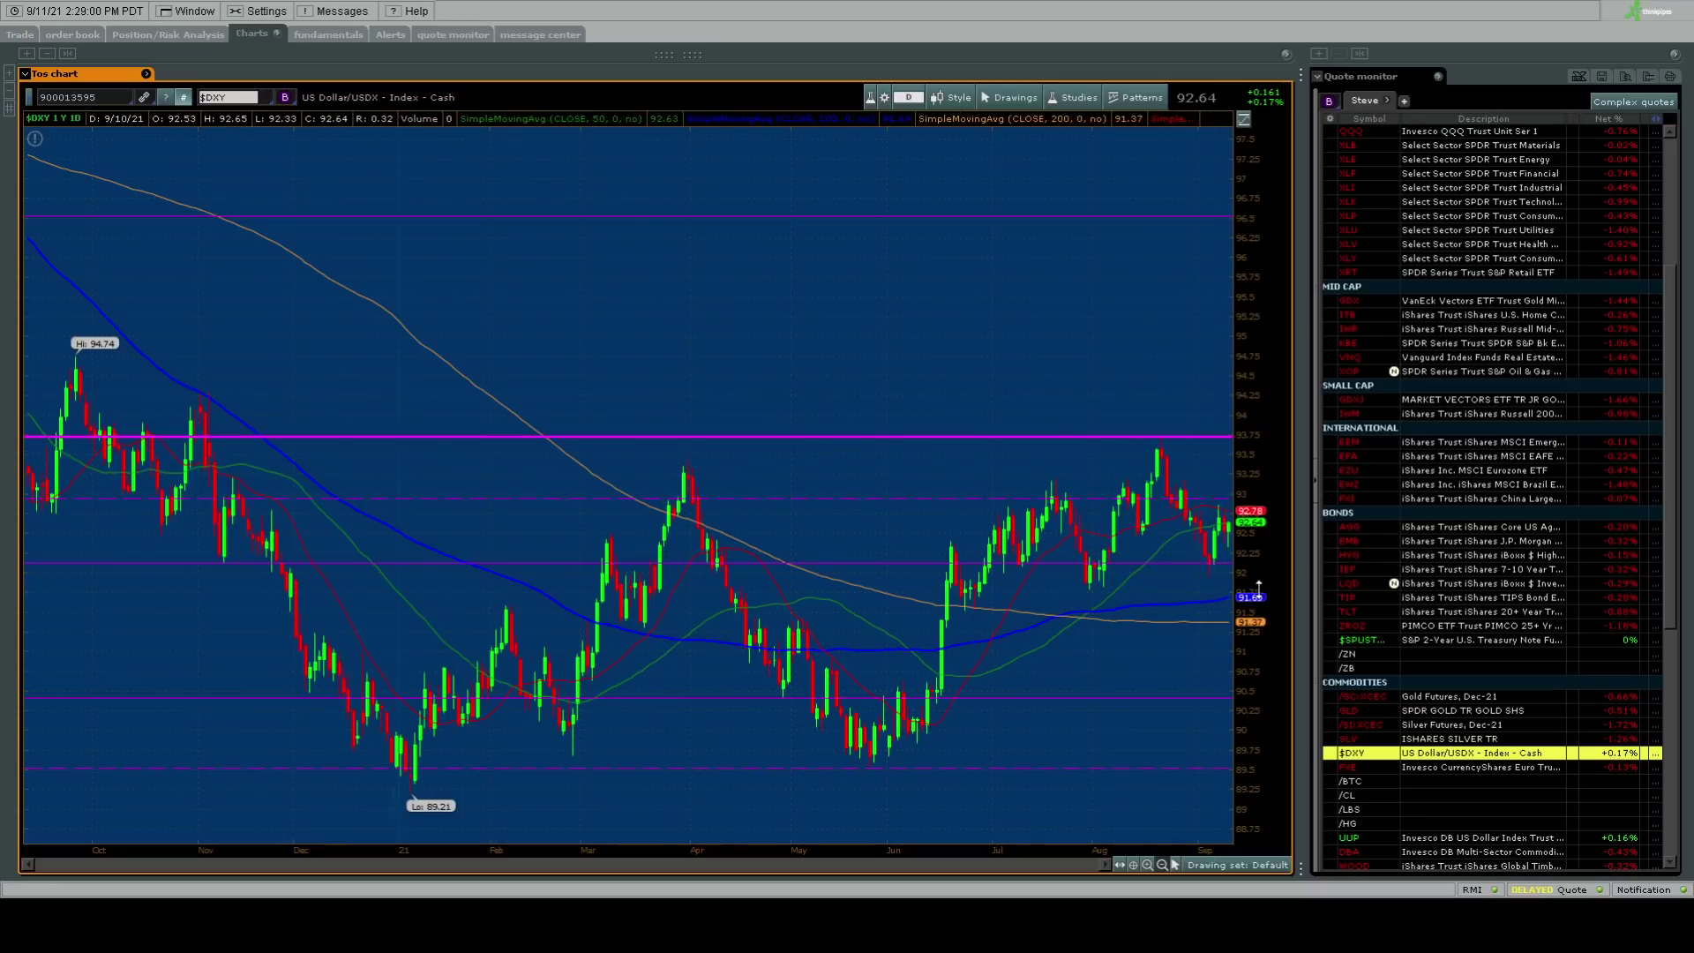
Review the US Dollar bullish ETF UUP over one year and six months, and reload $DXY on the six-month daily chart.
left_click(1443, 839)
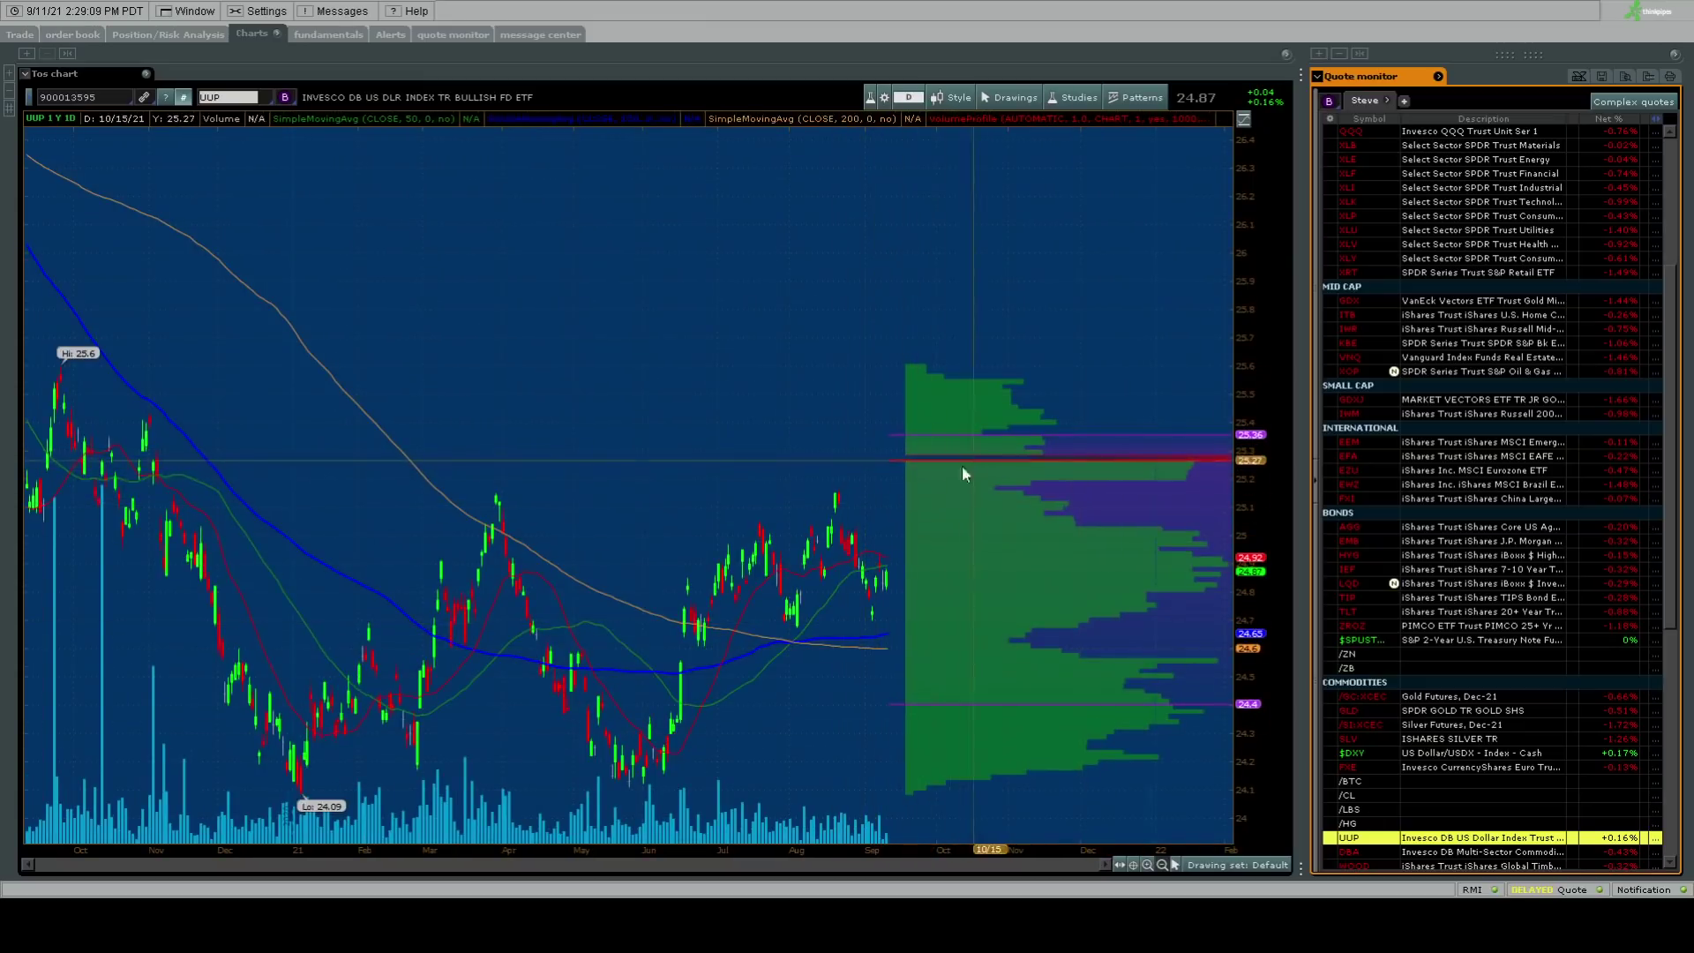
left_click(914, 100)
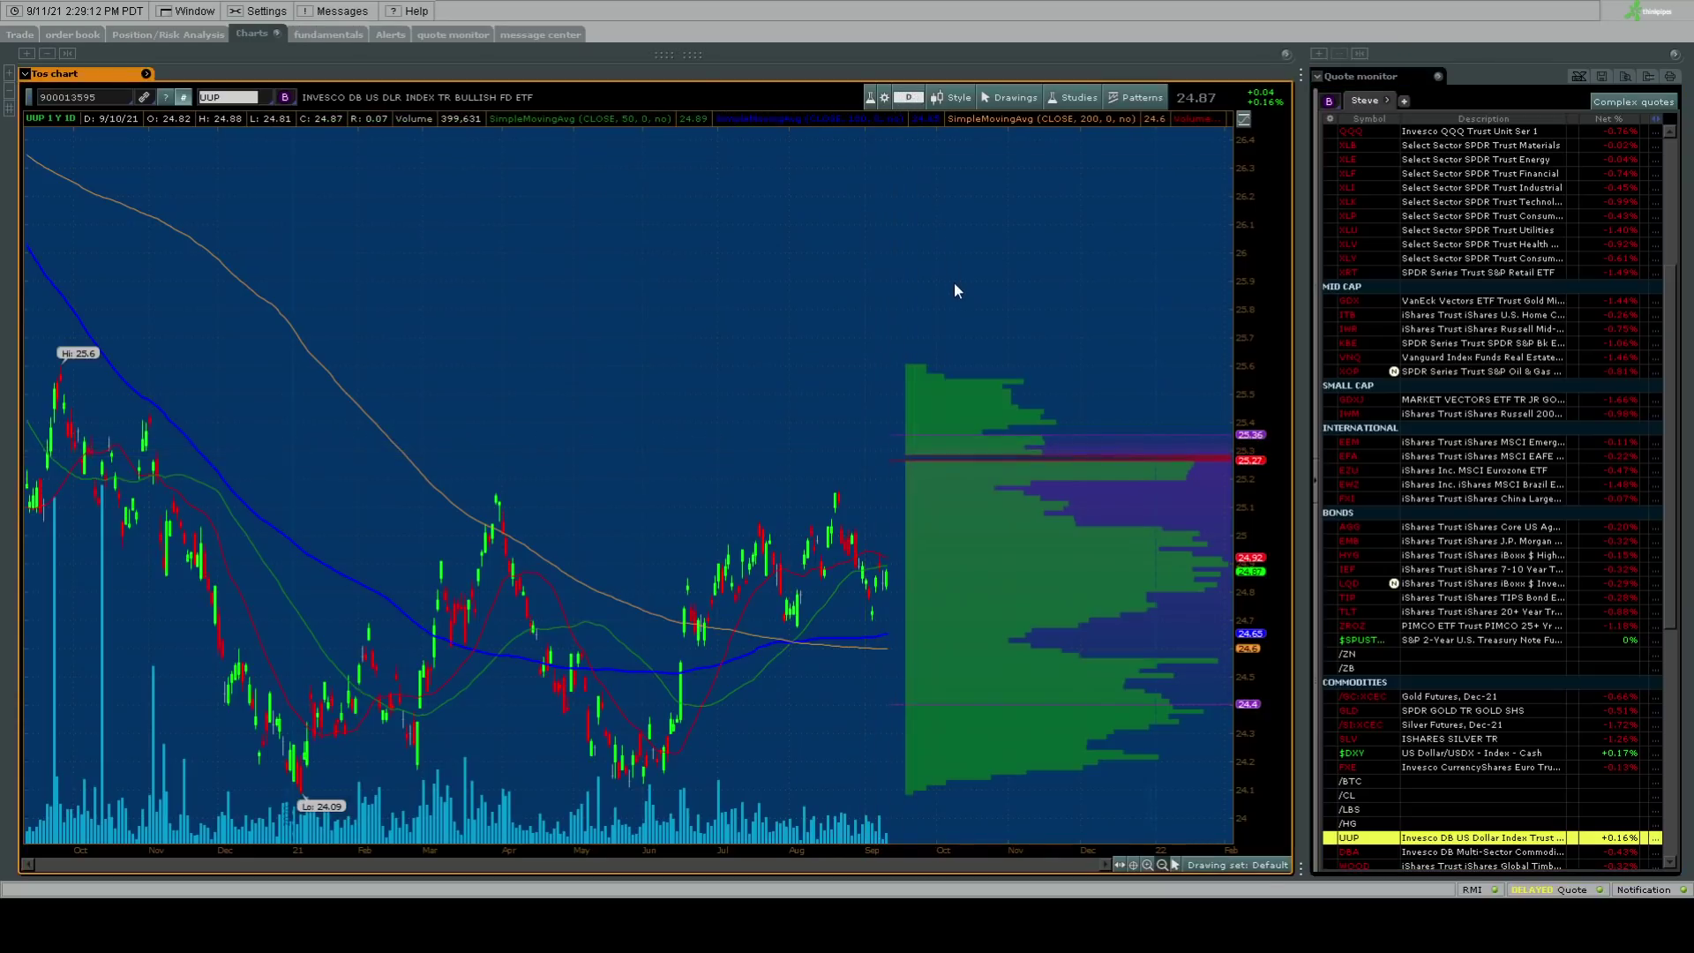
scroll(955, 291, "up", 2)
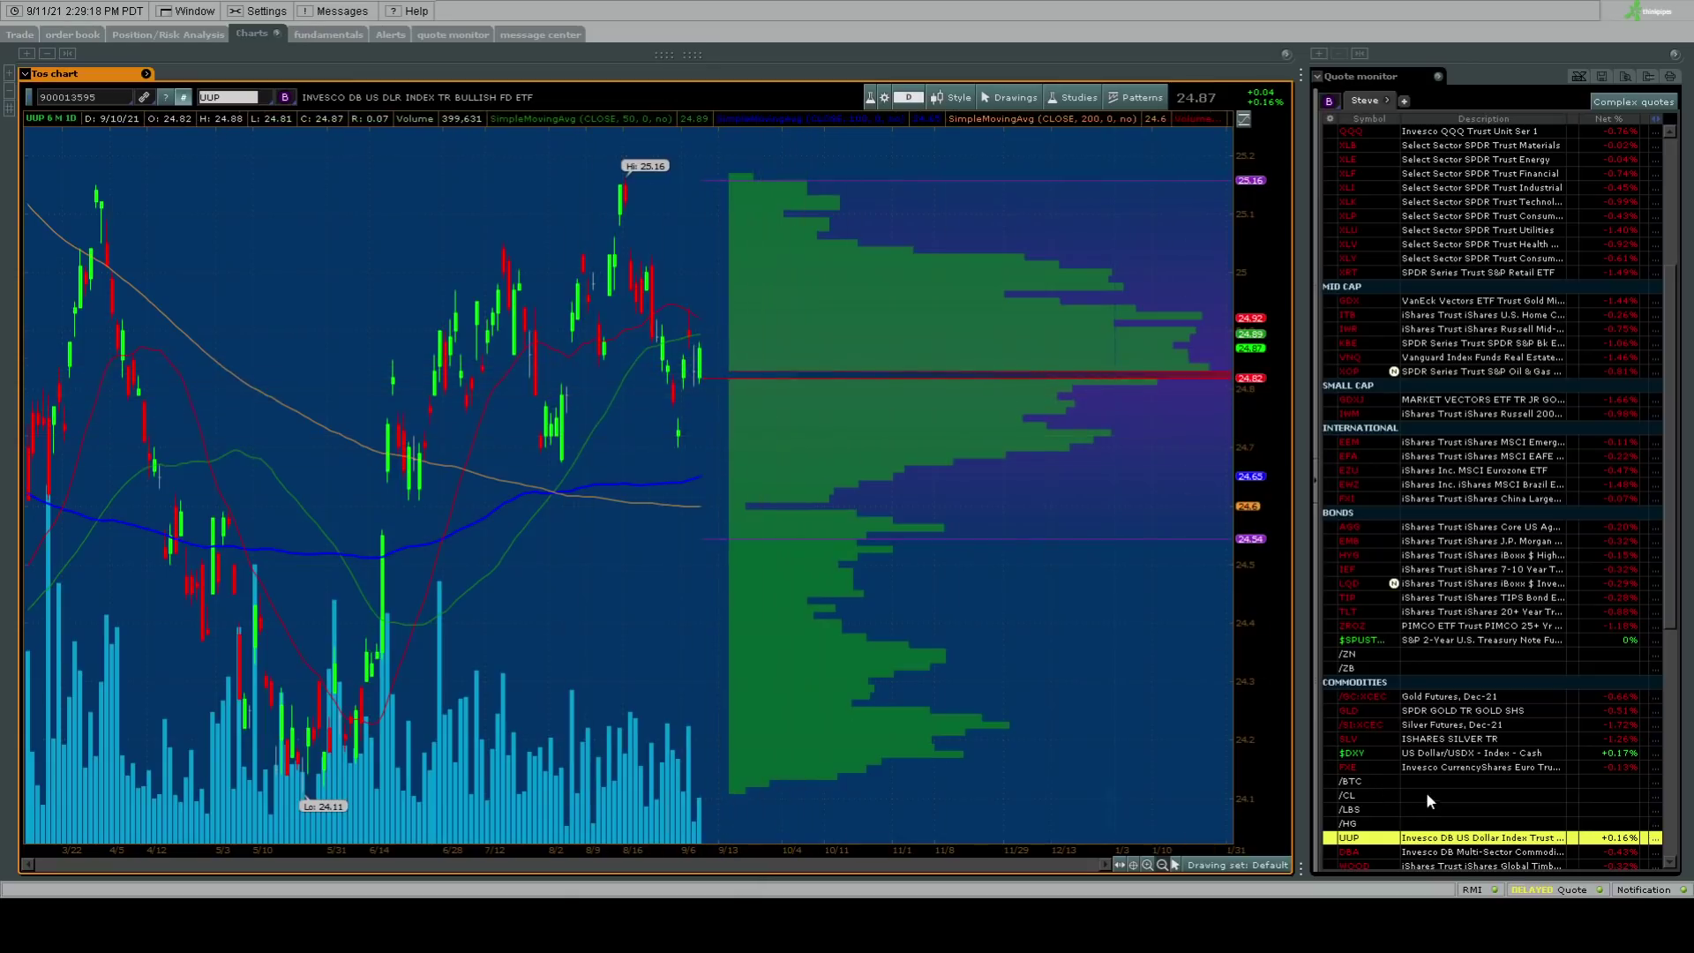
left_click(1420, 755)
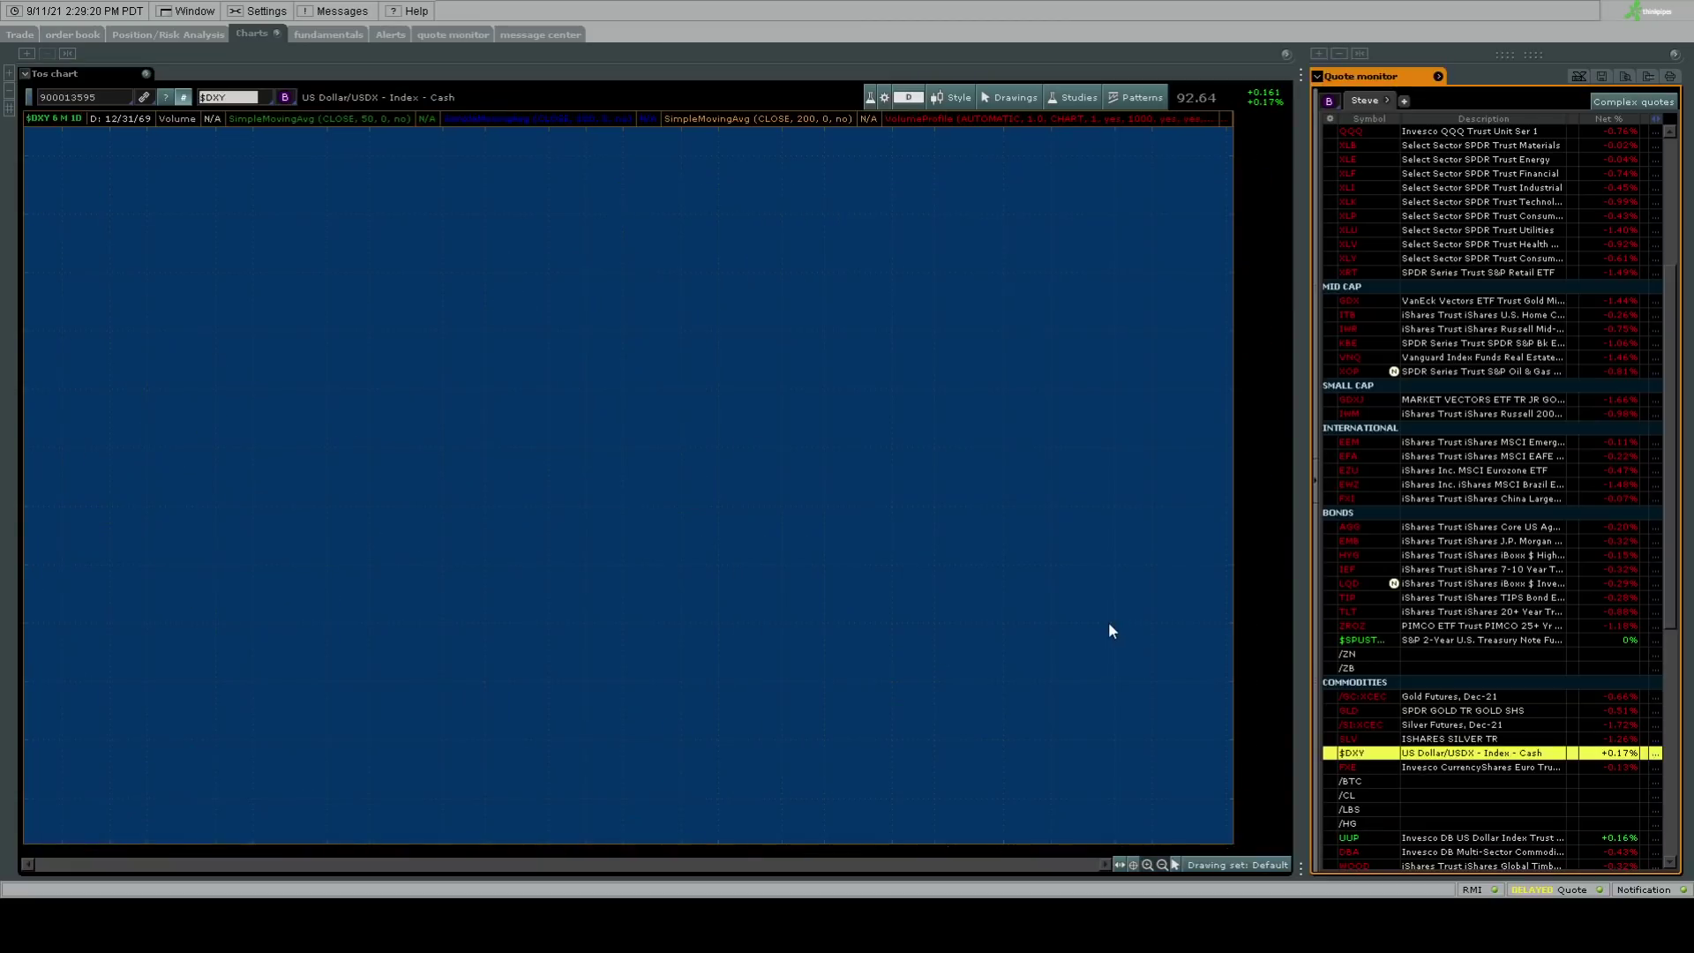